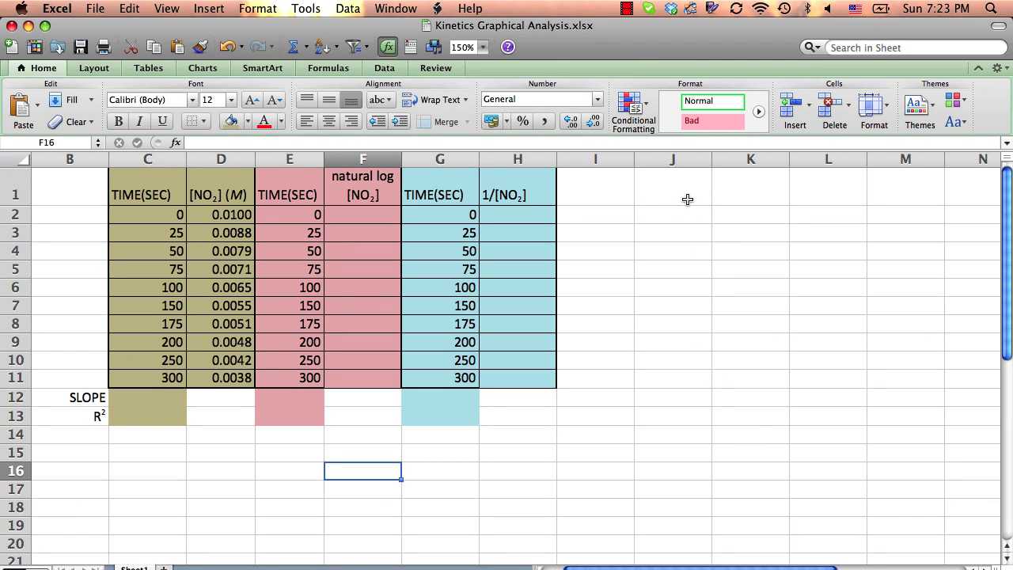
Enter 'Allen High School' in cell J1 beside the kinetics data
left_click(687, 200)
type("All")
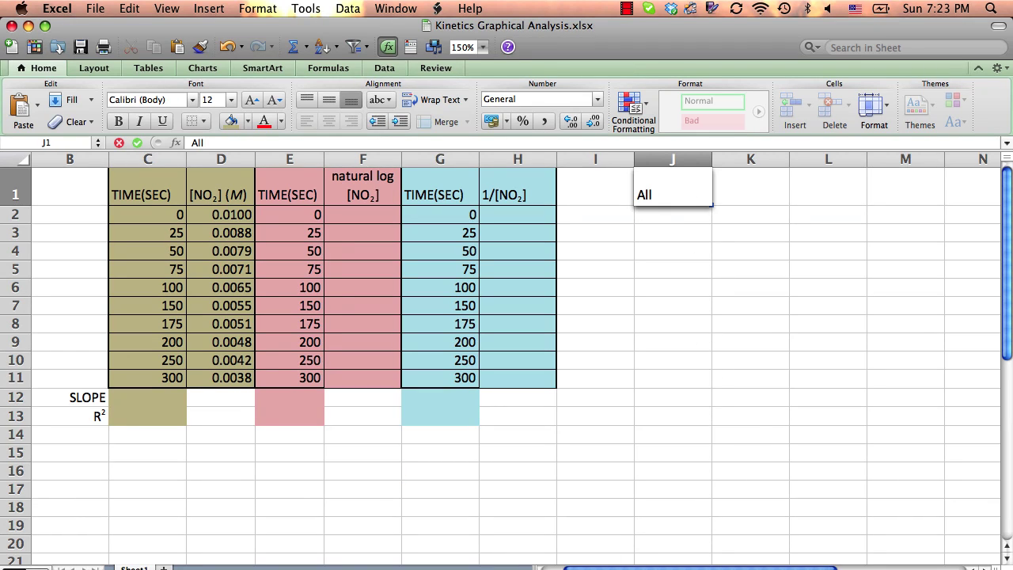
type("en High")
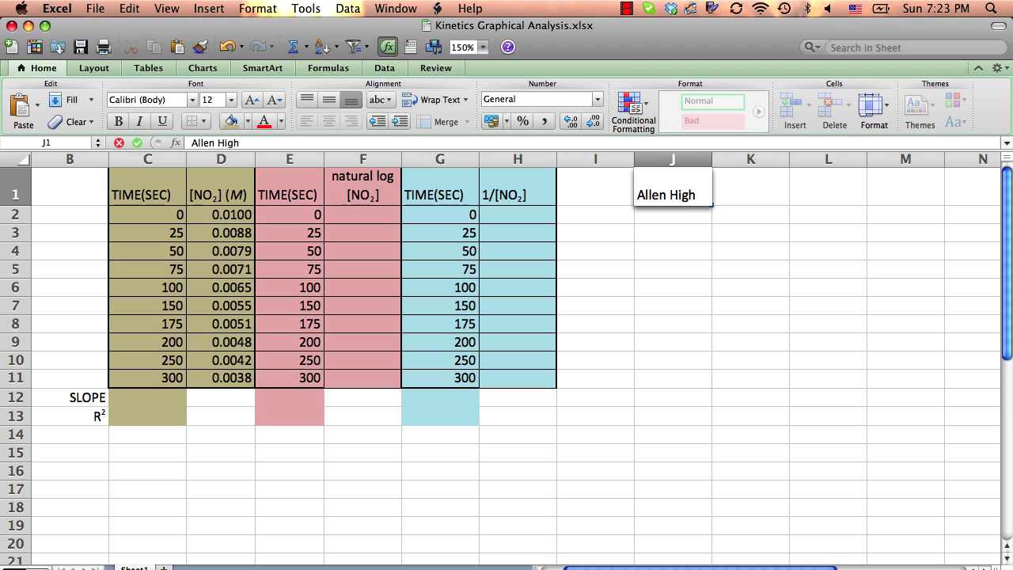
type(" School")
key("Return")
left_click(677, 239)
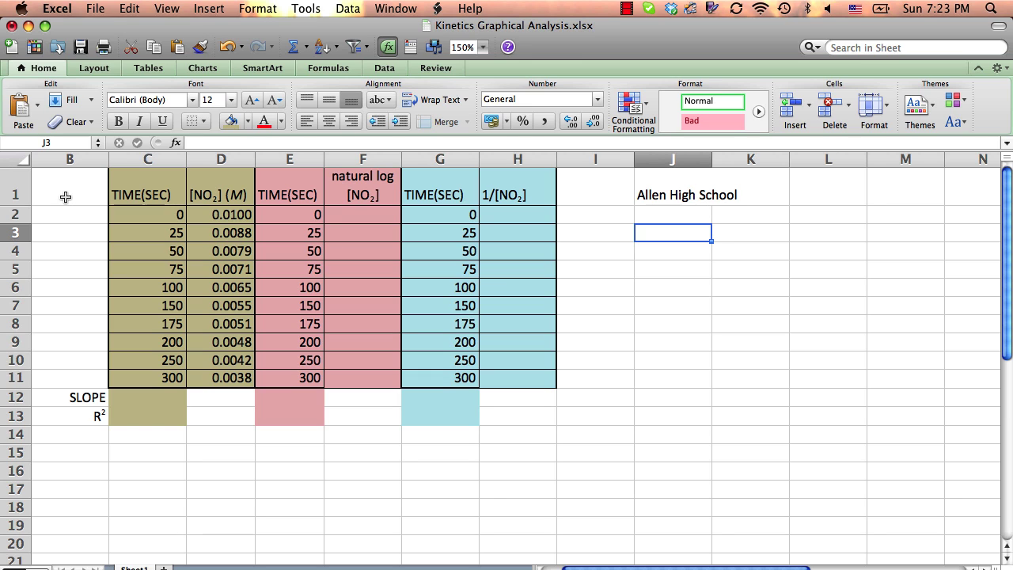
left_click(363, 216)
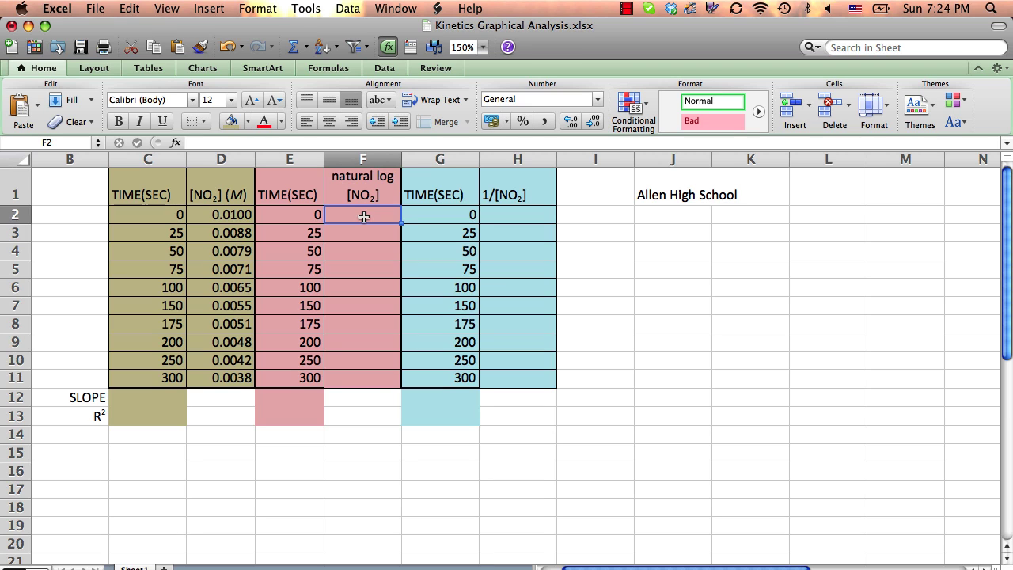
left_click(82, 413)
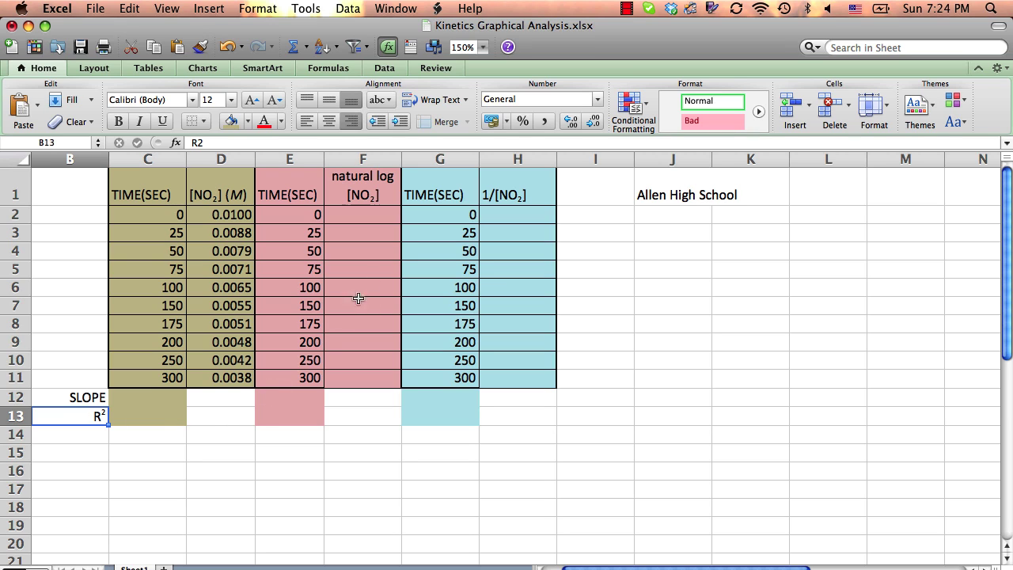
left_click(91, 434)
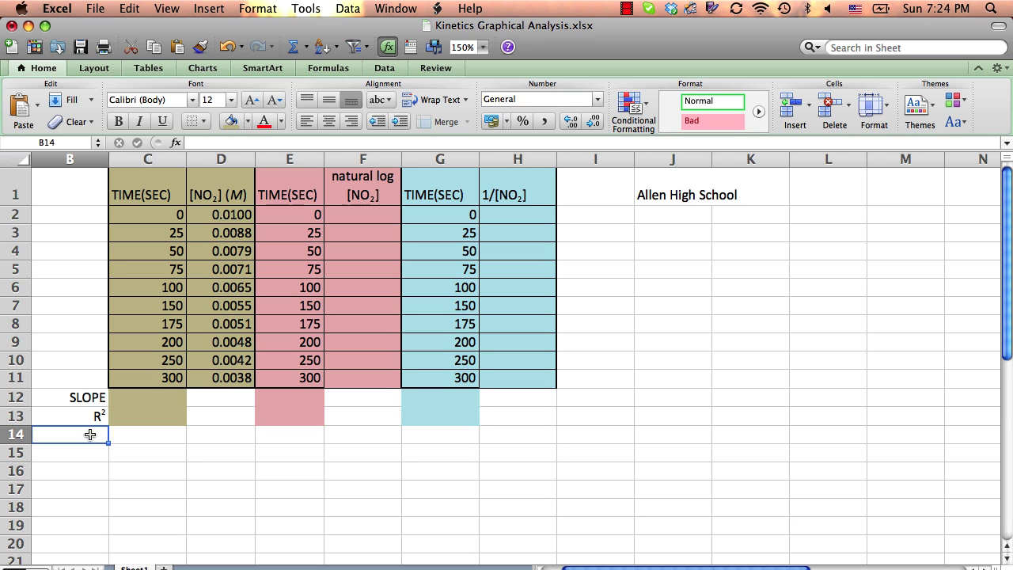
type("-->")
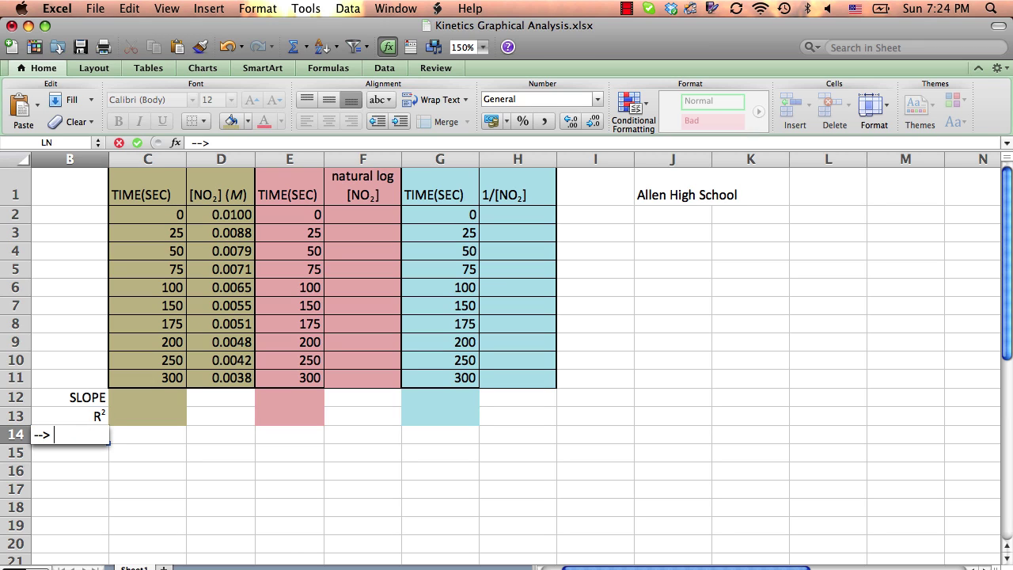
type(" 1")
key("Return")
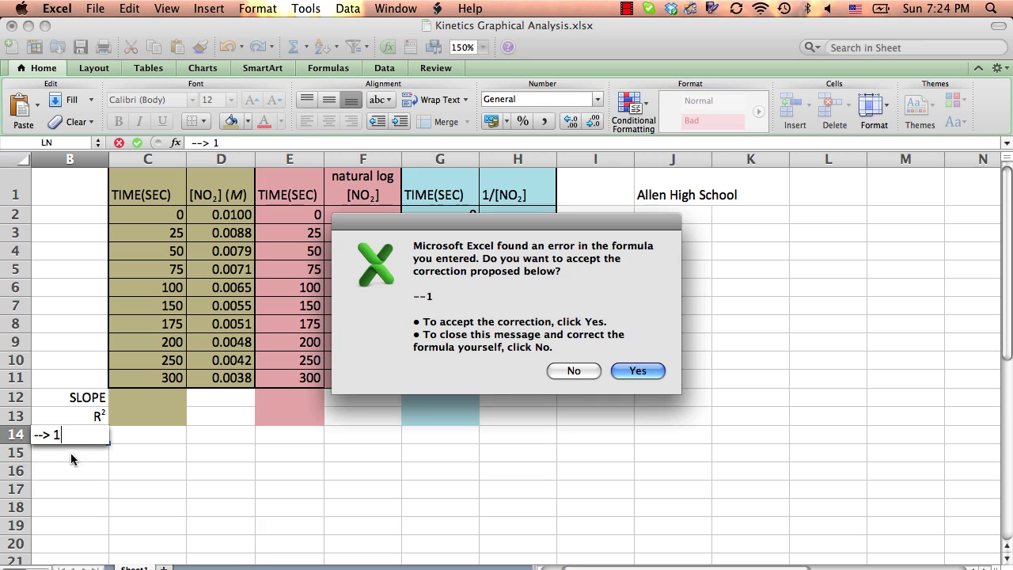
left_click(573, 371)
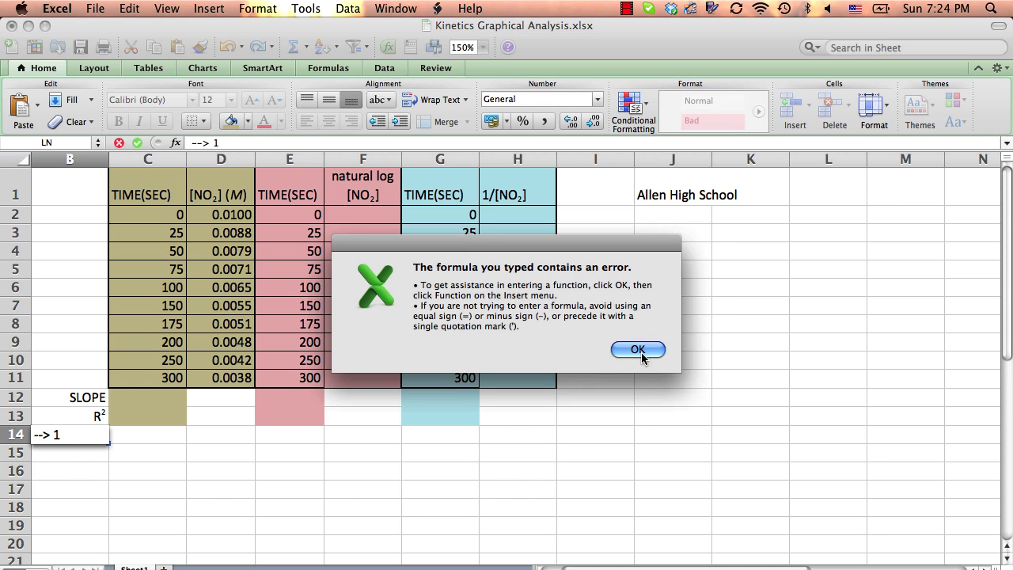
left_click(641, 352)
left_click(221, 473)
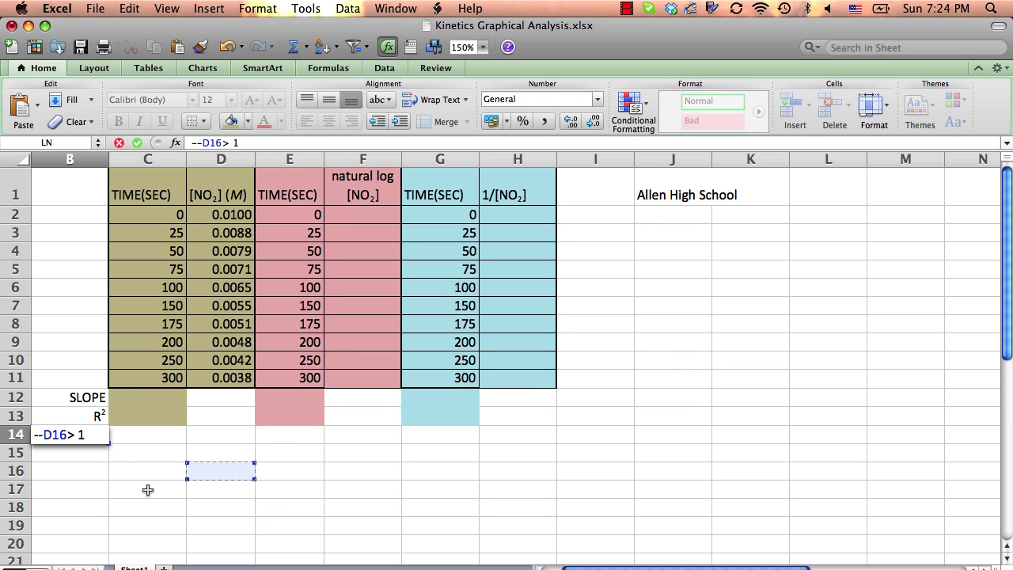
key("Escape")
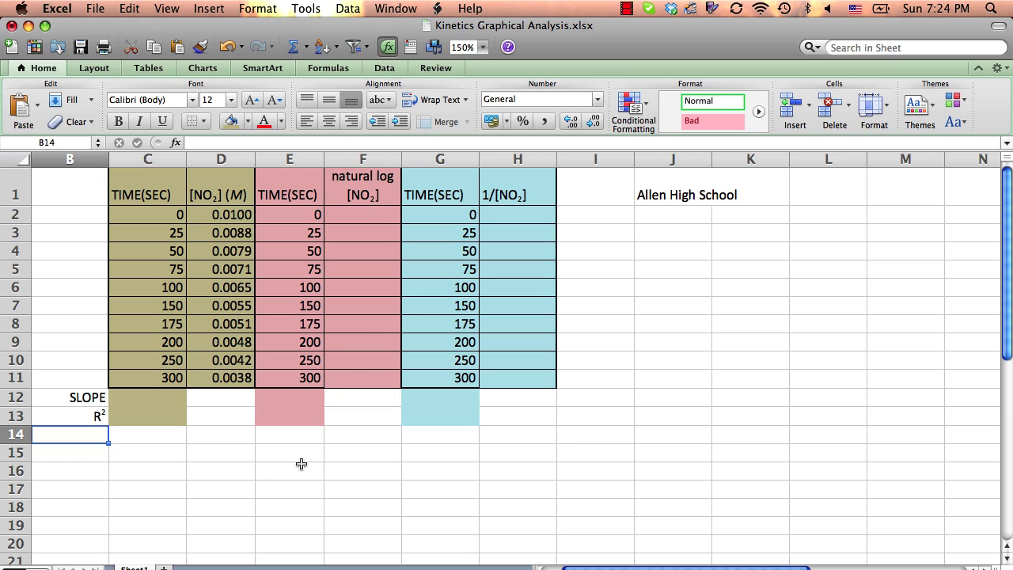
Select the time and [NO2] data in C2:D11
left_click(160, 211)
key("shift+Right")
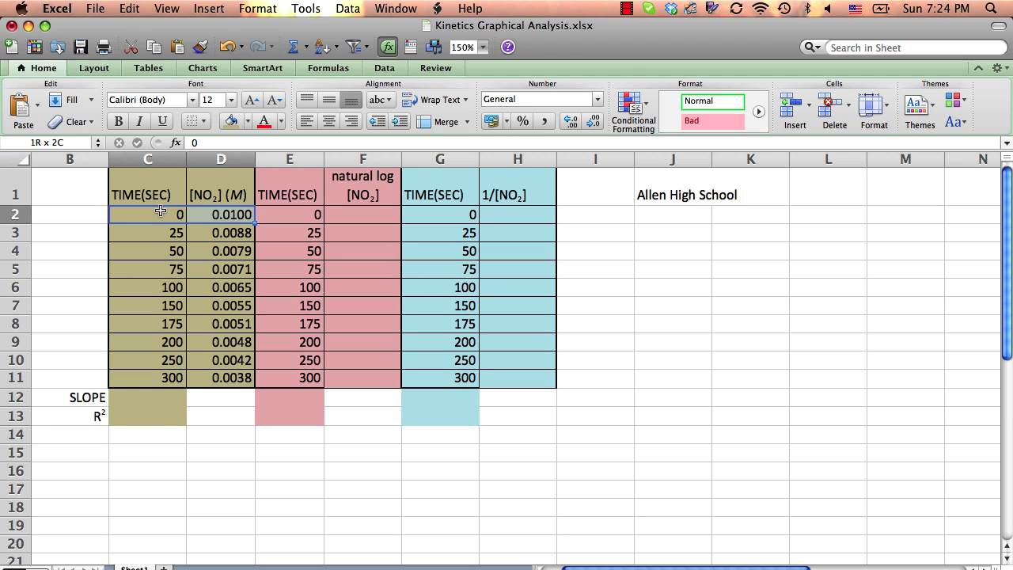
key("shift+Down")
key("shift+Down")
key("shift+Down")
key("shift+Down")
key("shift+Down")
key("shift+Down")
key("shift+Down")
key("shift+Down")
key("shift+Down")
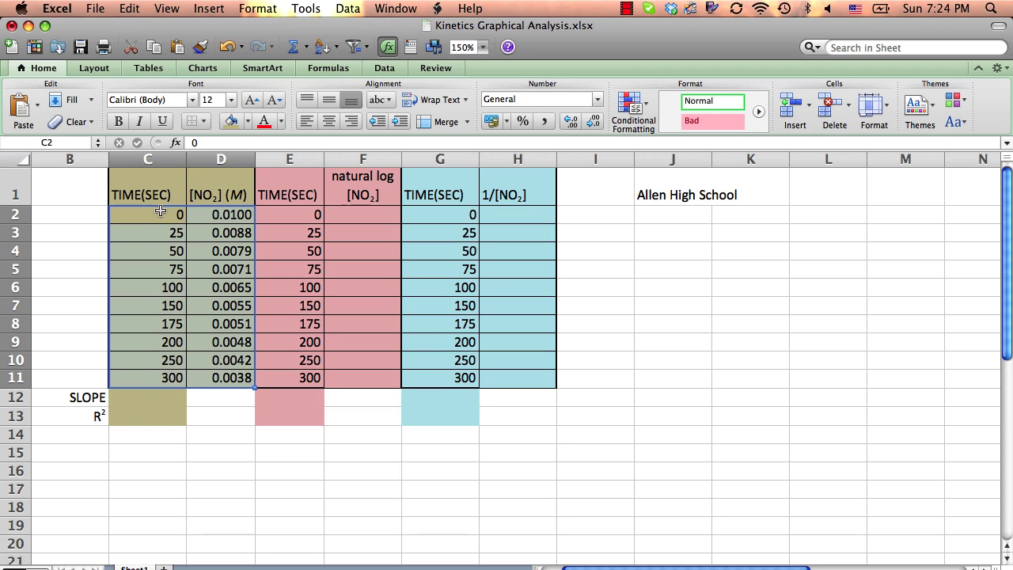
Insert a marked scatter chart of the selected [NO2] versus time data
left_click(203, 68)
left_click(204, 68)
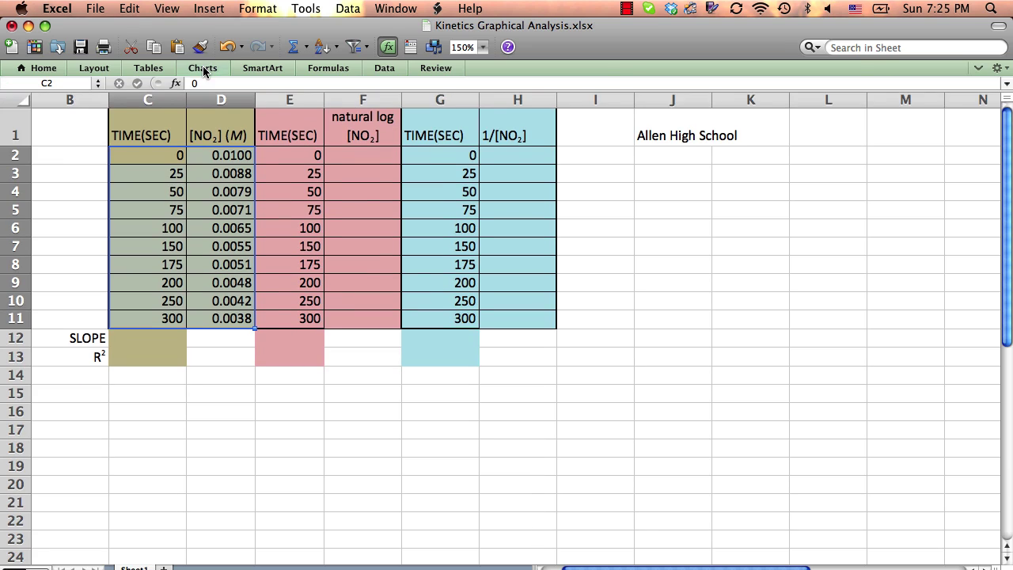
left_click(203, 68)
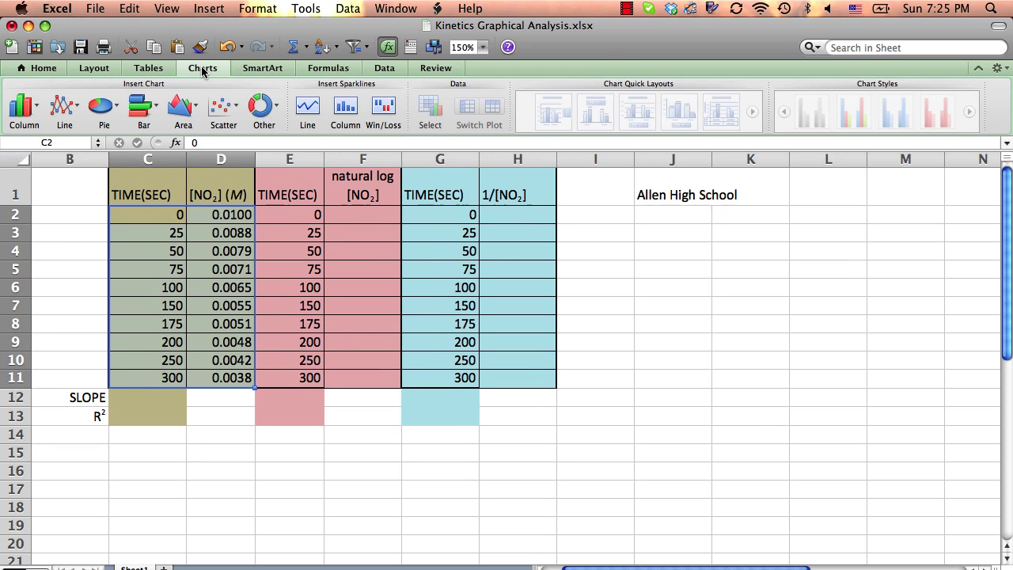
left_click(238, 109)
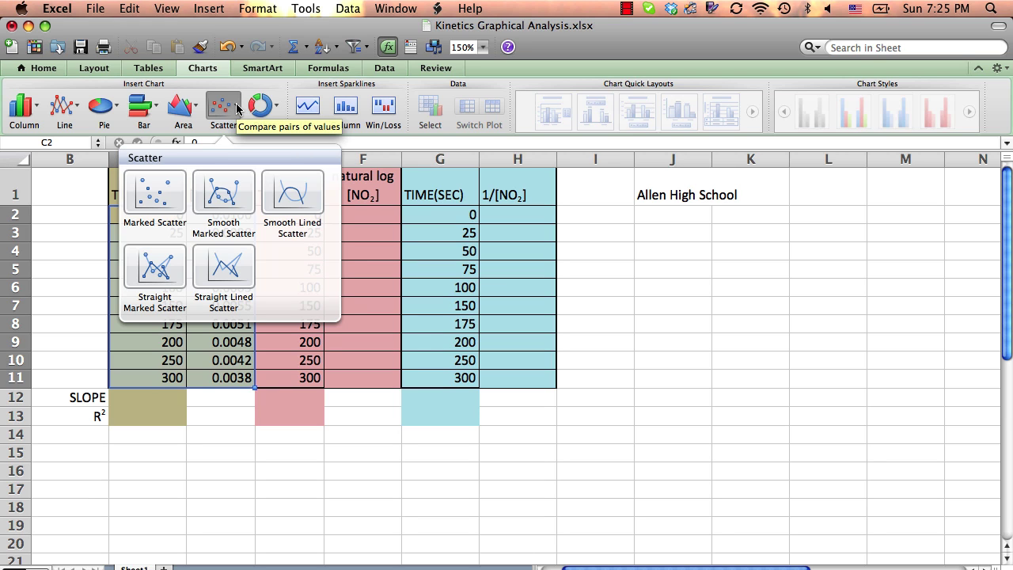
left_click(159, 195)
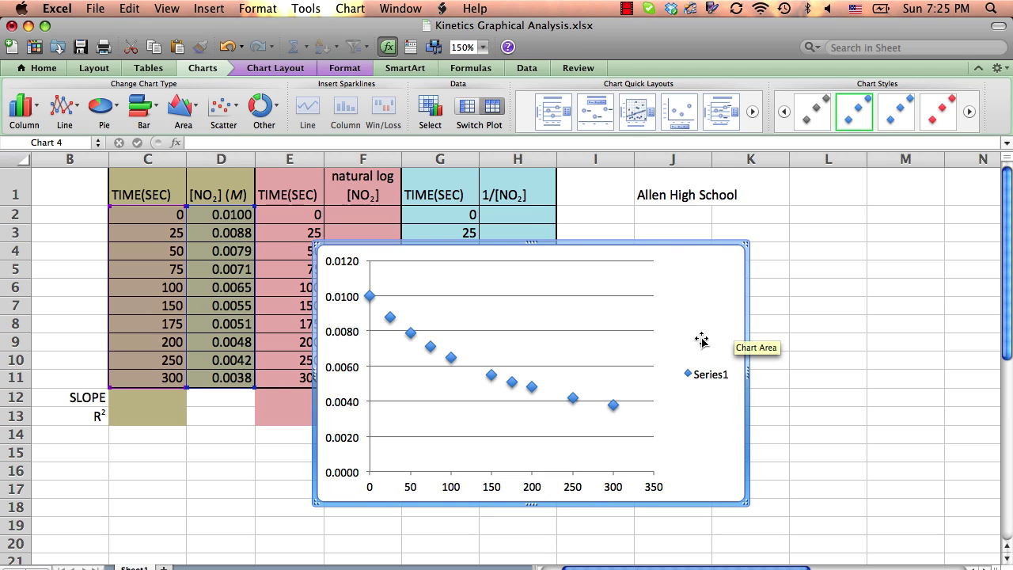
Delete the Series1 legend from the [NO2] scatter chart
left_click(699, 377)
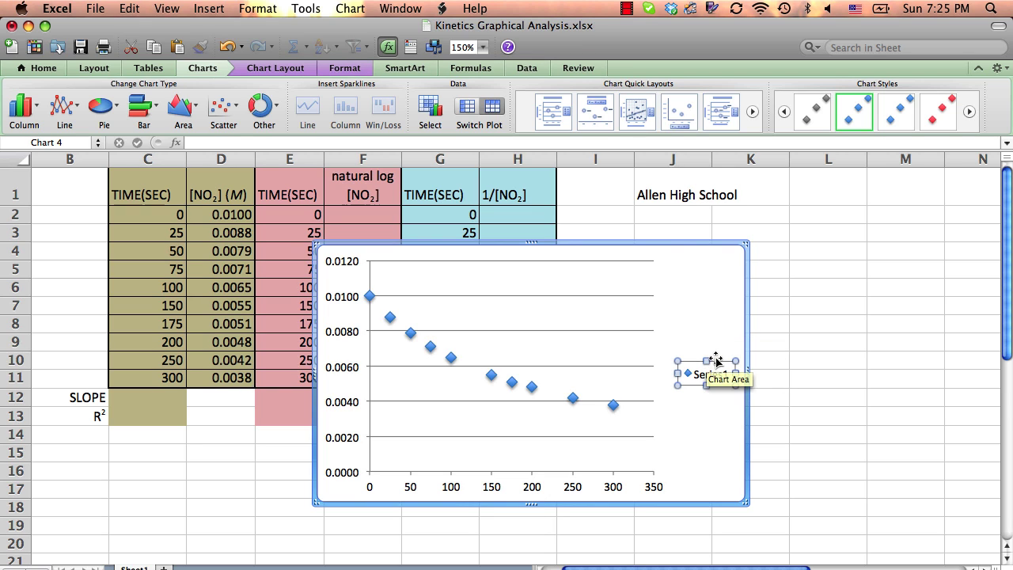
left_click(716, 360)
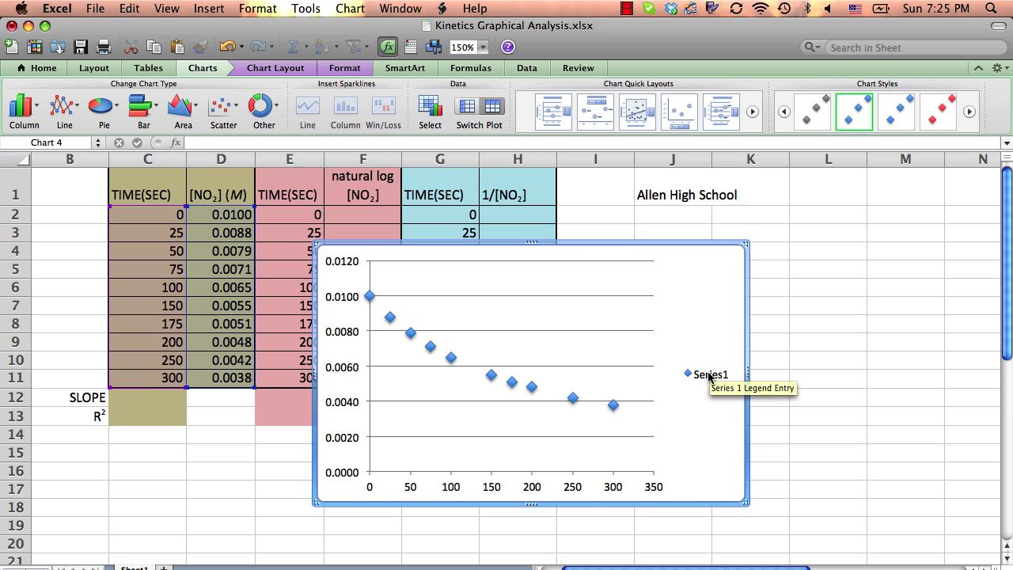
left_click(710, 378)
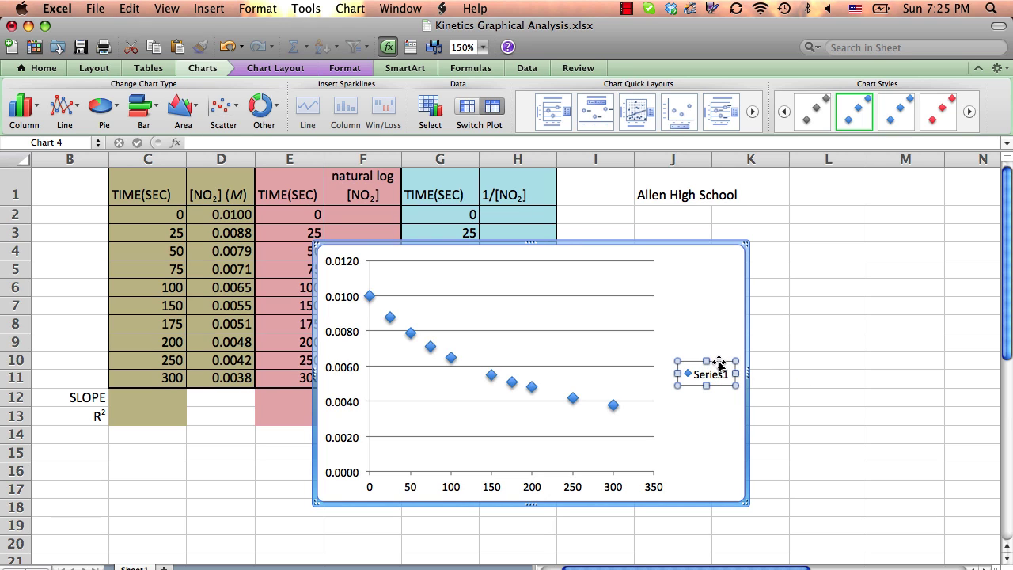
key("Delete")
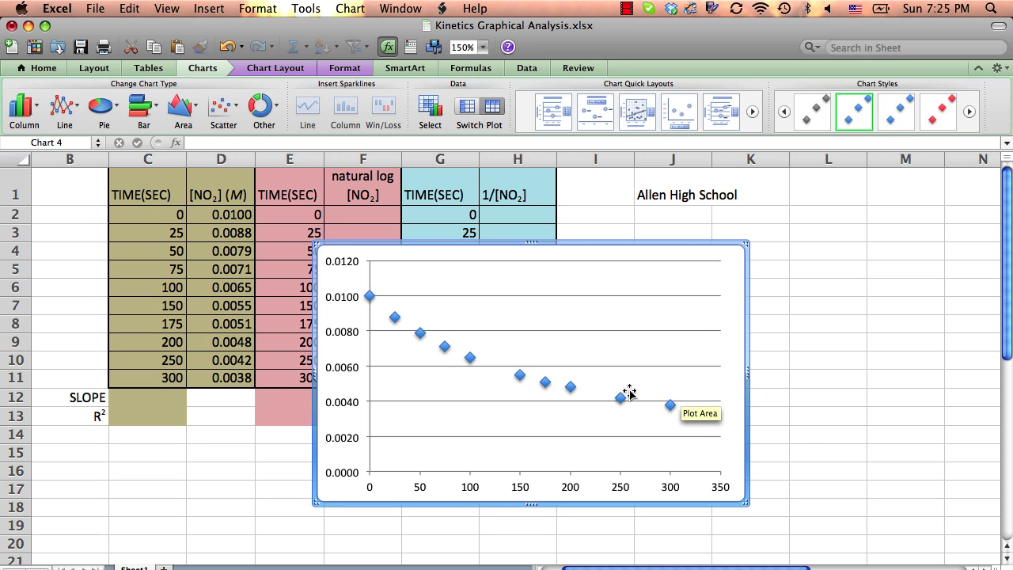
Add a linear trendline showing its equation y = -2E-05x + 0.009 and R² = 0.93085
mouse_move(622, 400)
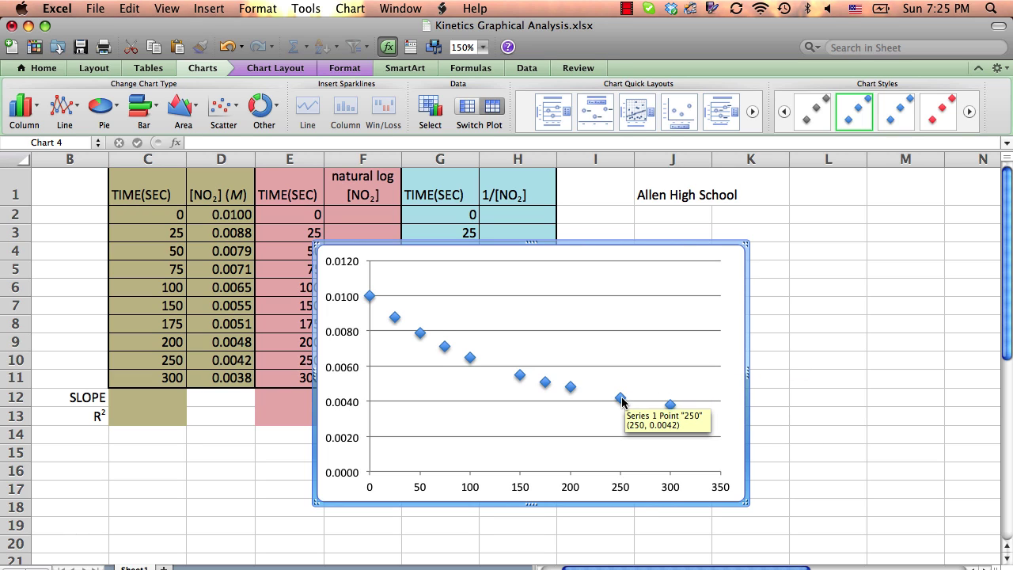
right_click(622, 399)
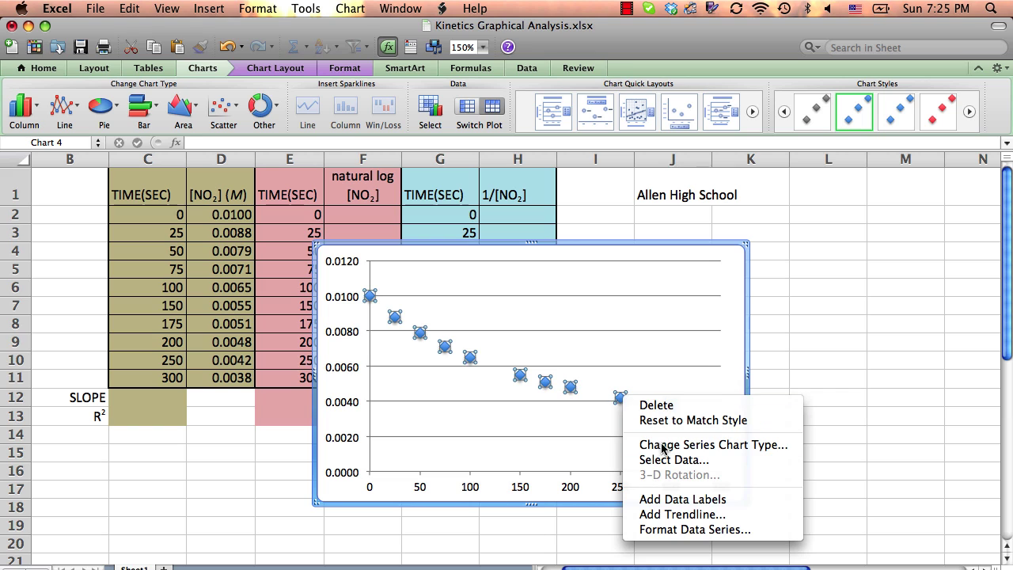
left_click(670, 515)
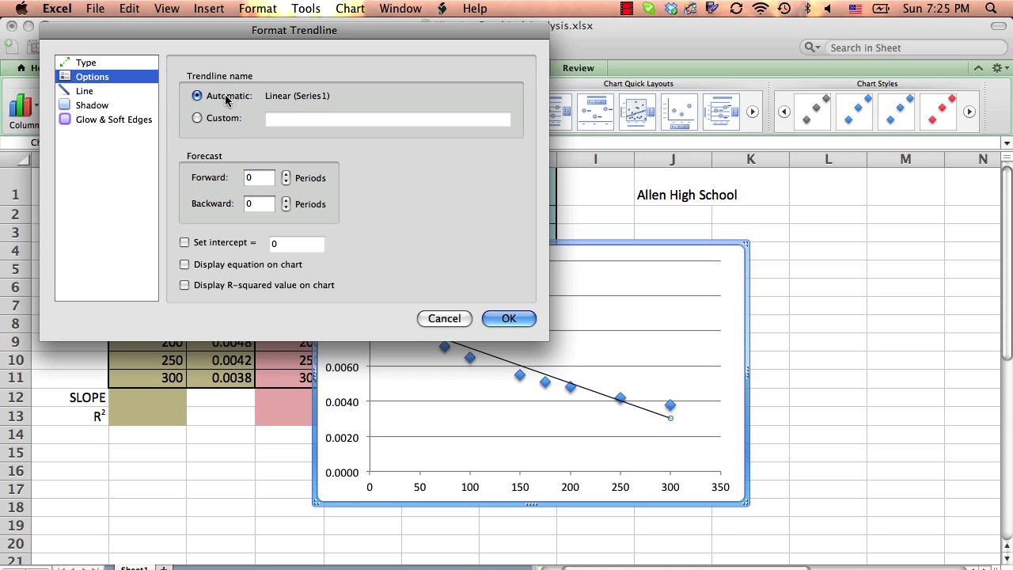
left_click(185, 264)
left_click(185, 286)
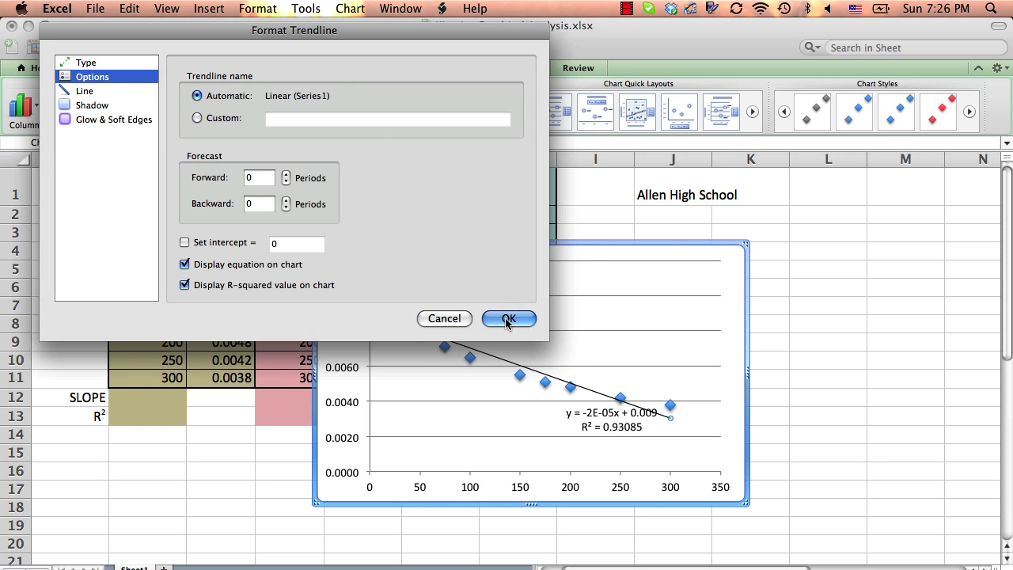
left_click(507, 320)
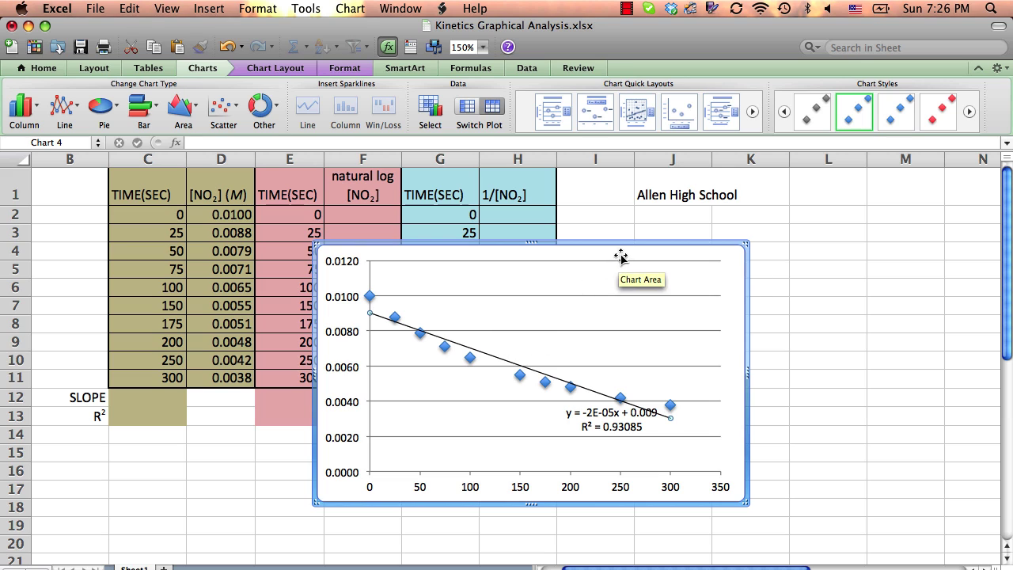
Move the trendline equation label left, below the trendline
left_click(602, 426)
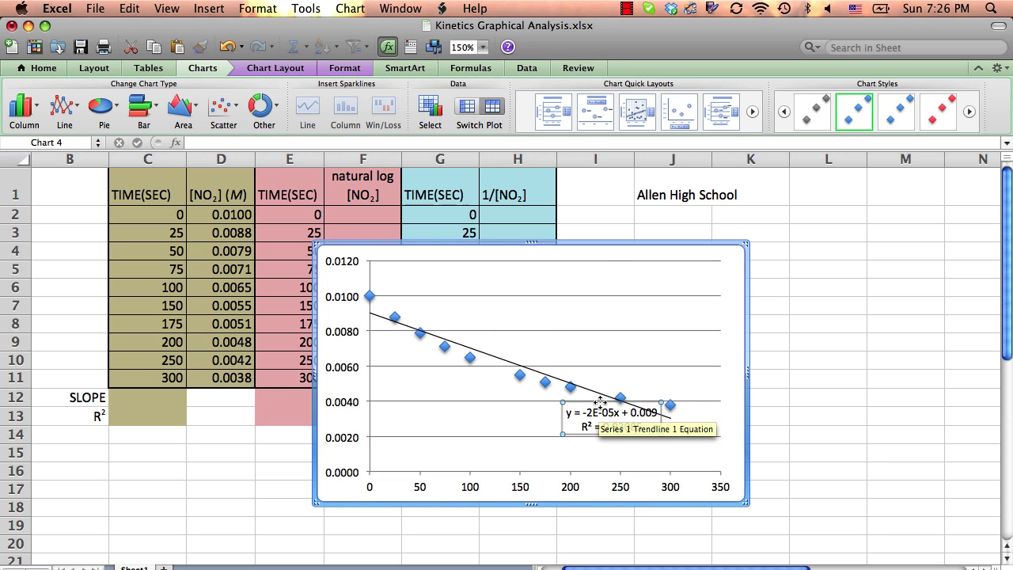
left_click_drag(601, 403, 539, 415)
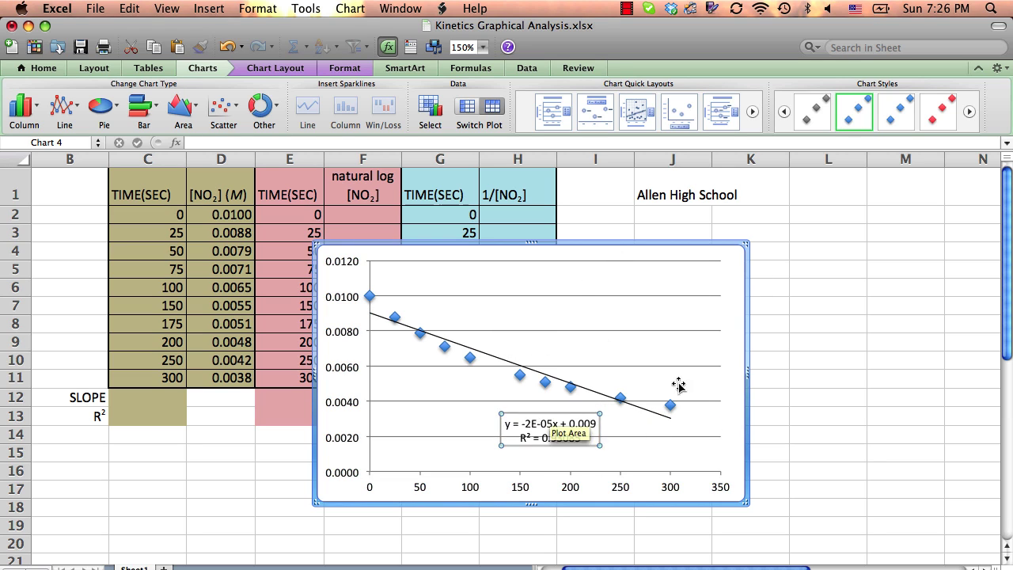
left_click(860, 345)
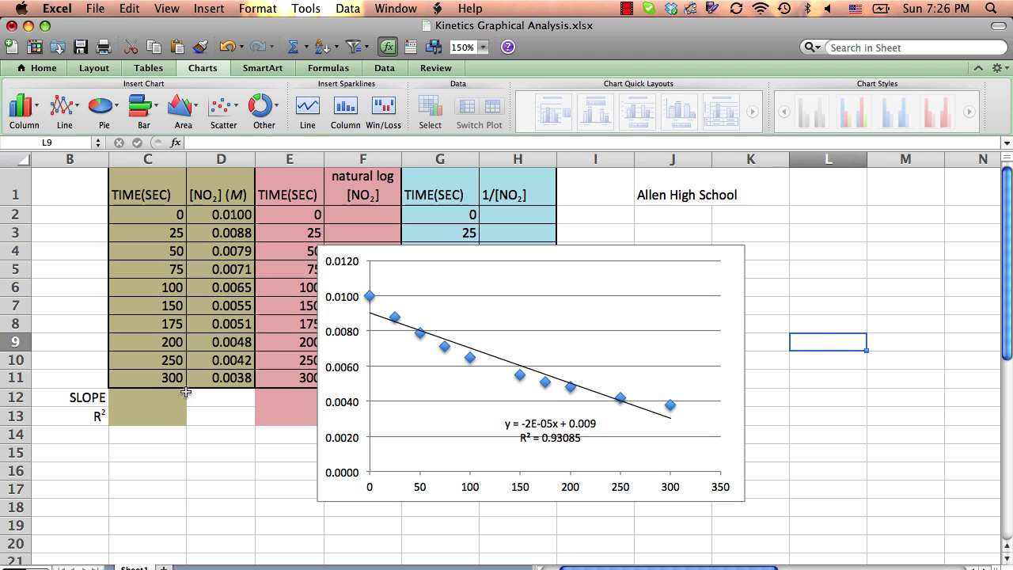
Enter the slope -2.00E-05 in C12 and R² 0.93085 in C13
left_click(161, 398)
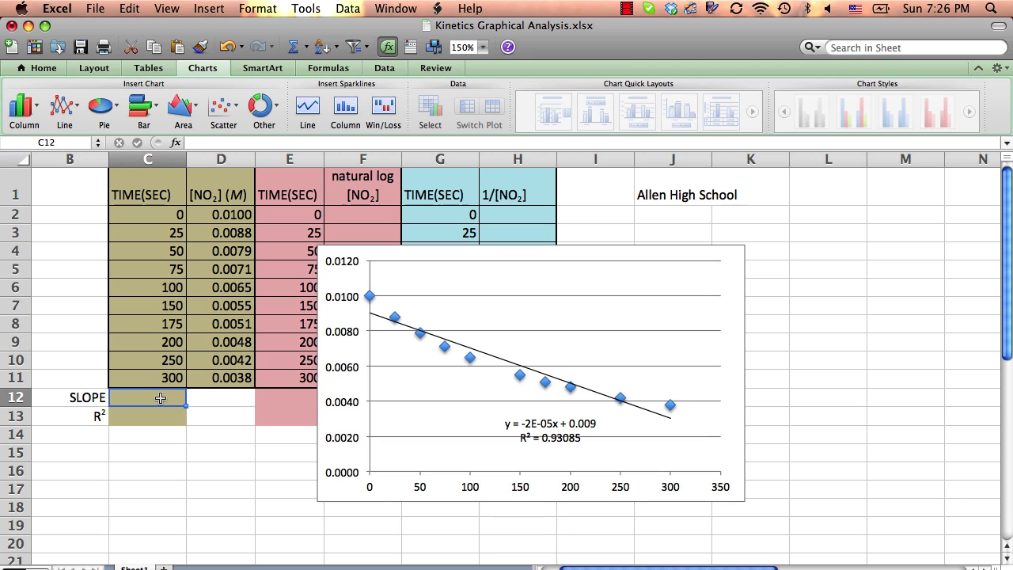
type("=")
type("2")
type("e")
type("-5")
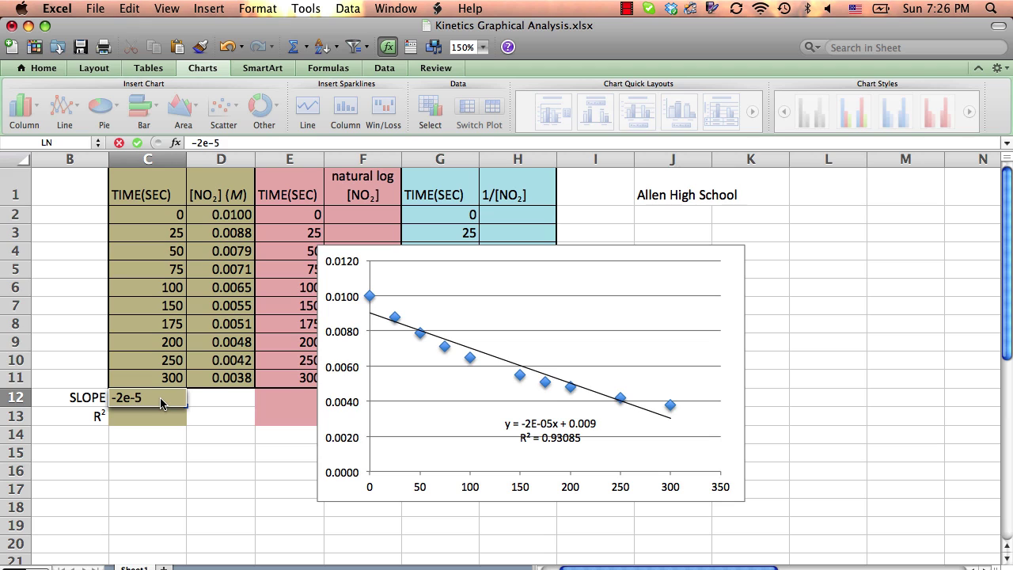
key("Return")
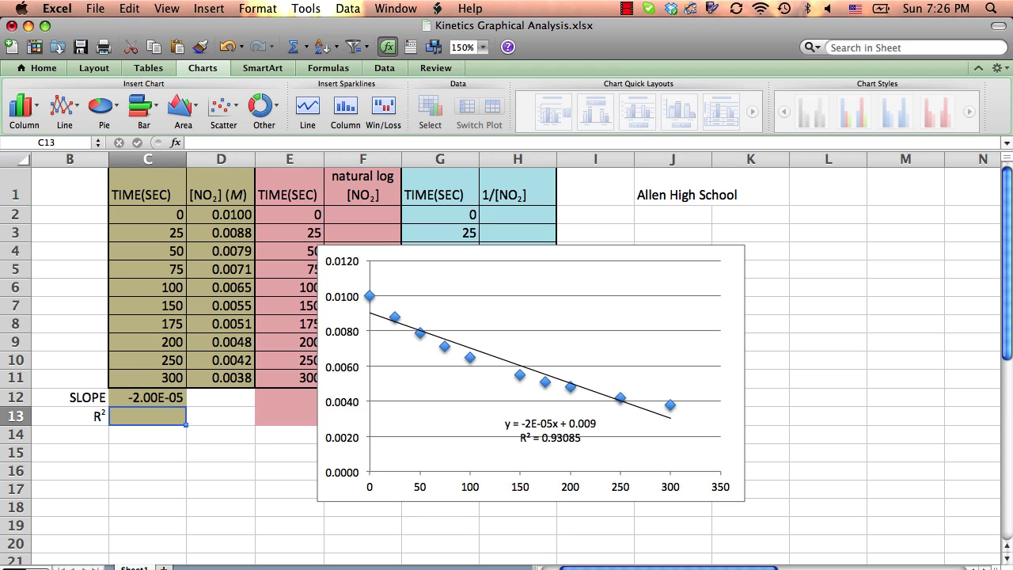
type("0.")
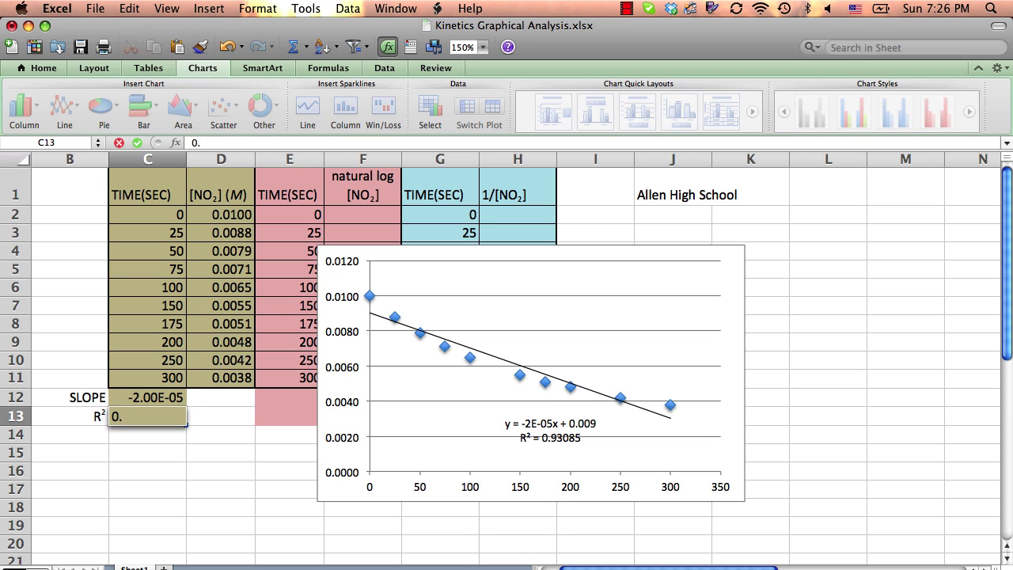
type("93085")
left_click(143, 441)
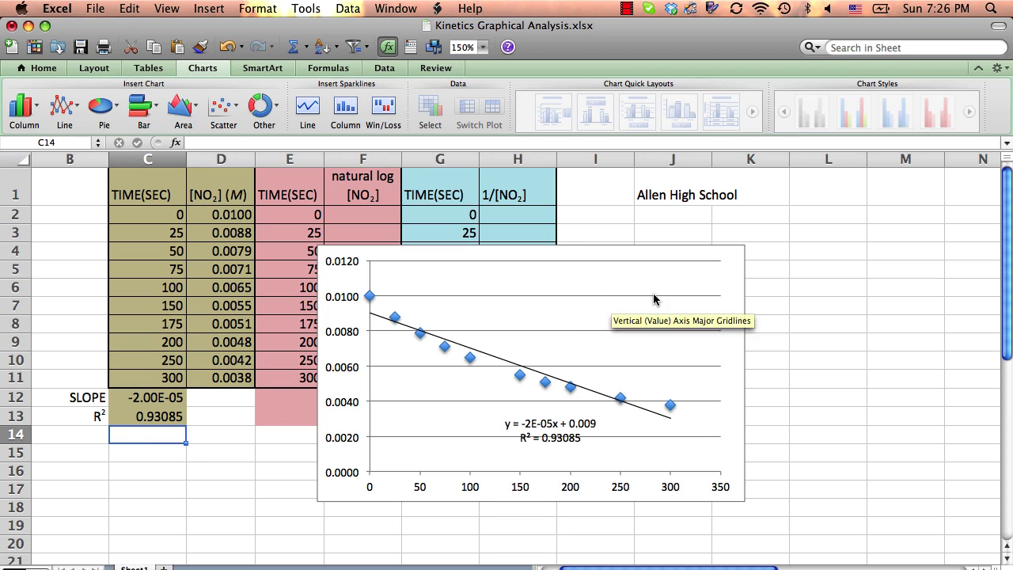
Select the entire zero-order chart area rather than just its plot area
left_click(721, 281)
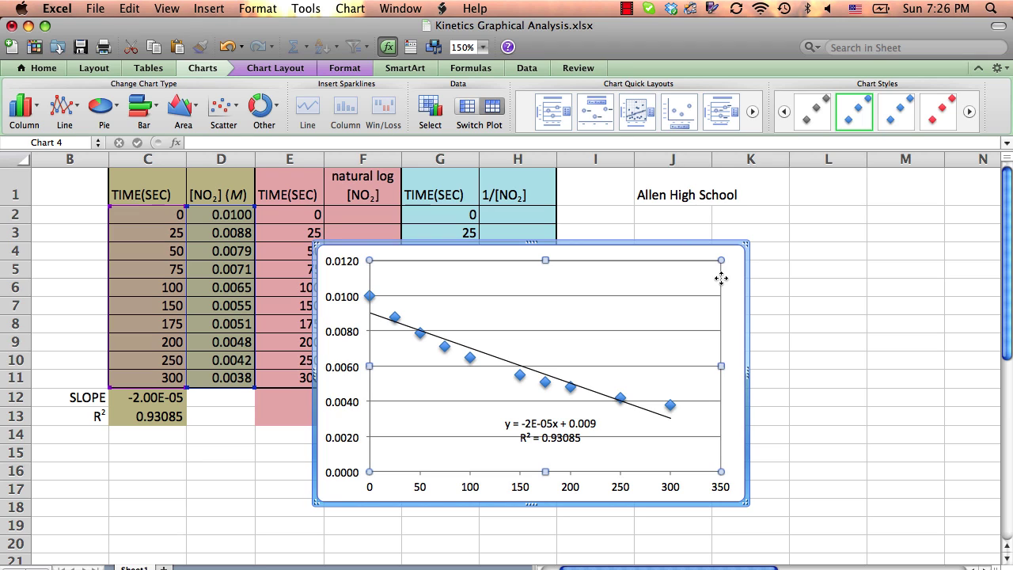
left_click(741, 274)
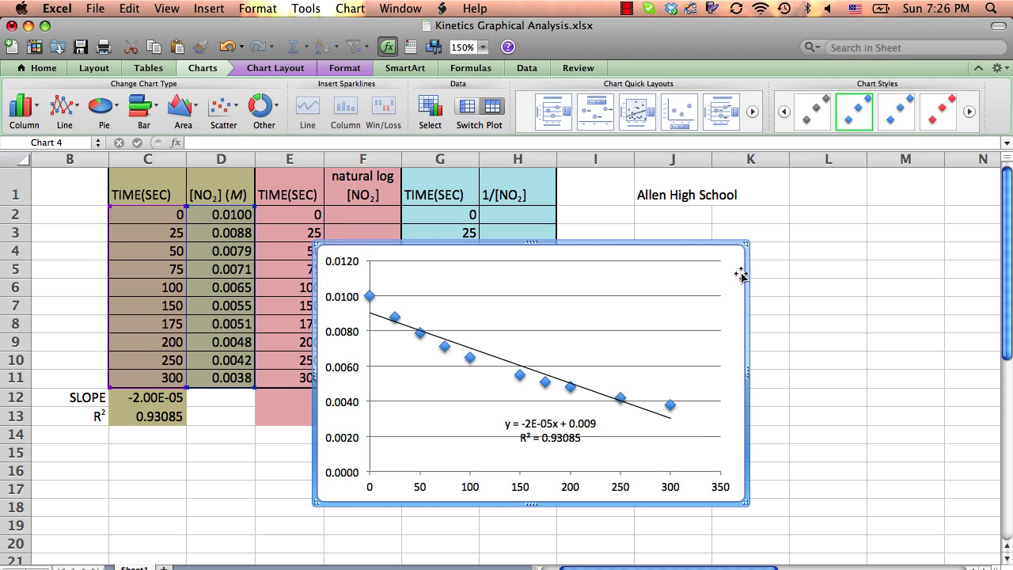
Delete the zero-order chart and label cell C14 'ZERO ORDER'
key("Delete")
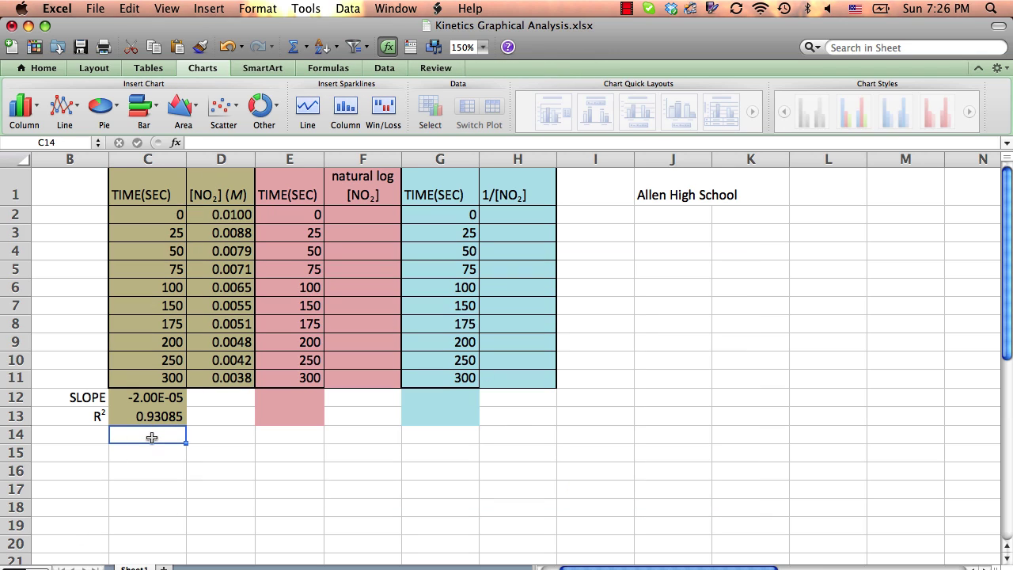
left_click(152, 437)
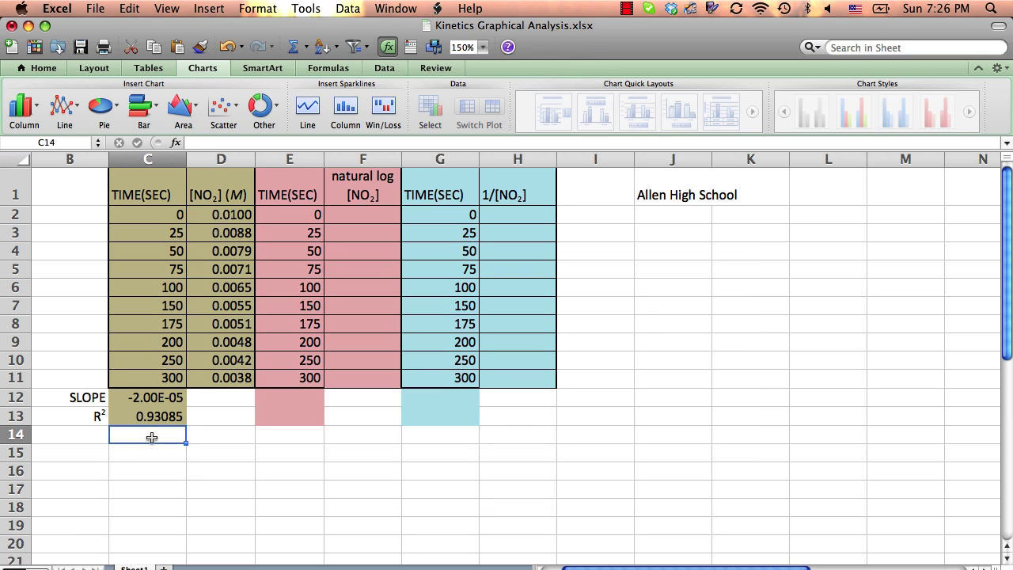
type("=exp")
key("BackSpace")
key("BackSpace")
key("BackSpace")
key("BackSpace")
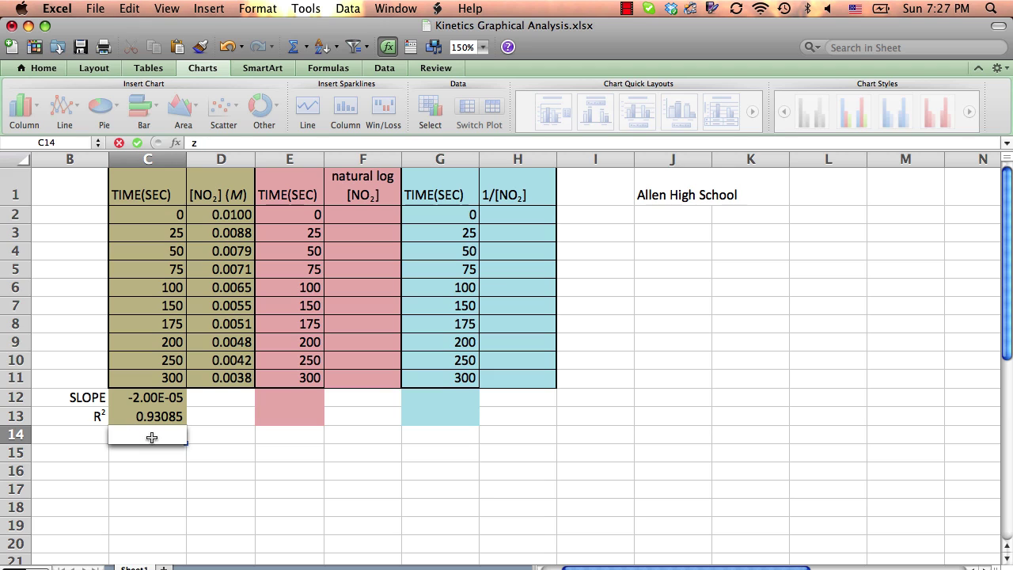
type("ZERO OR")
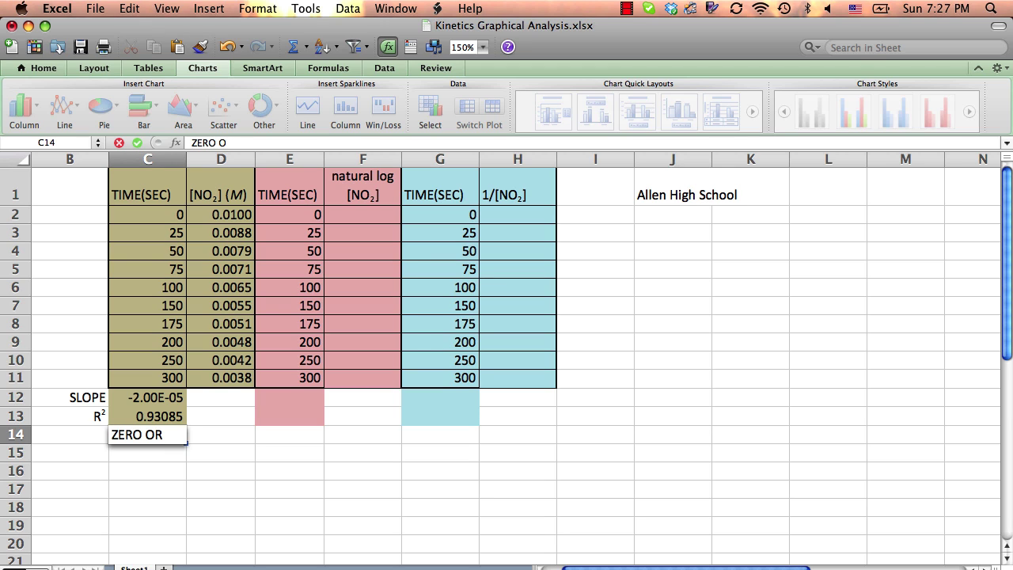
type("DER")
left_click(301, 438)
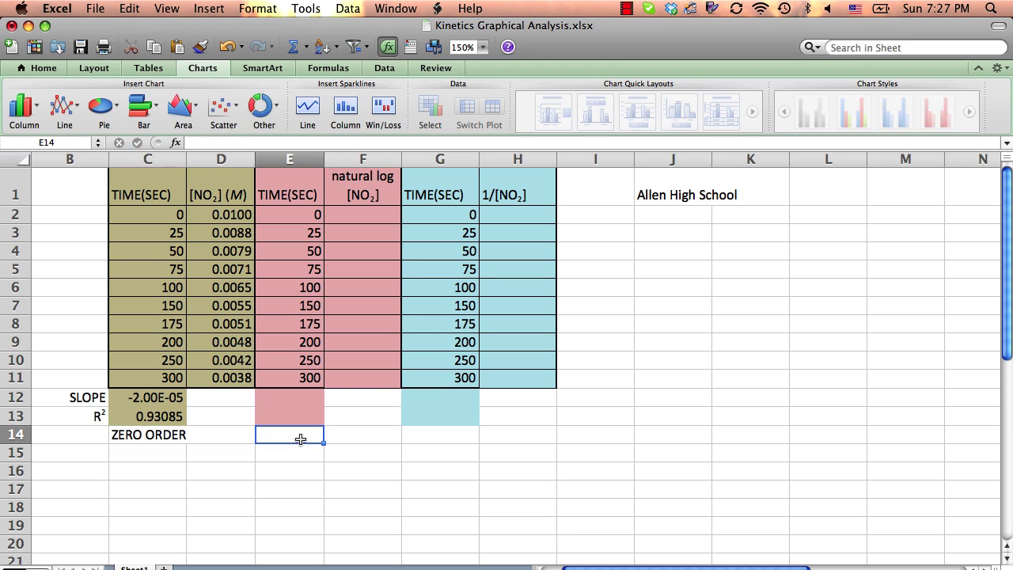
Enter =LN(D2) in F2, giving -4.6051702
left_click(359, 214)
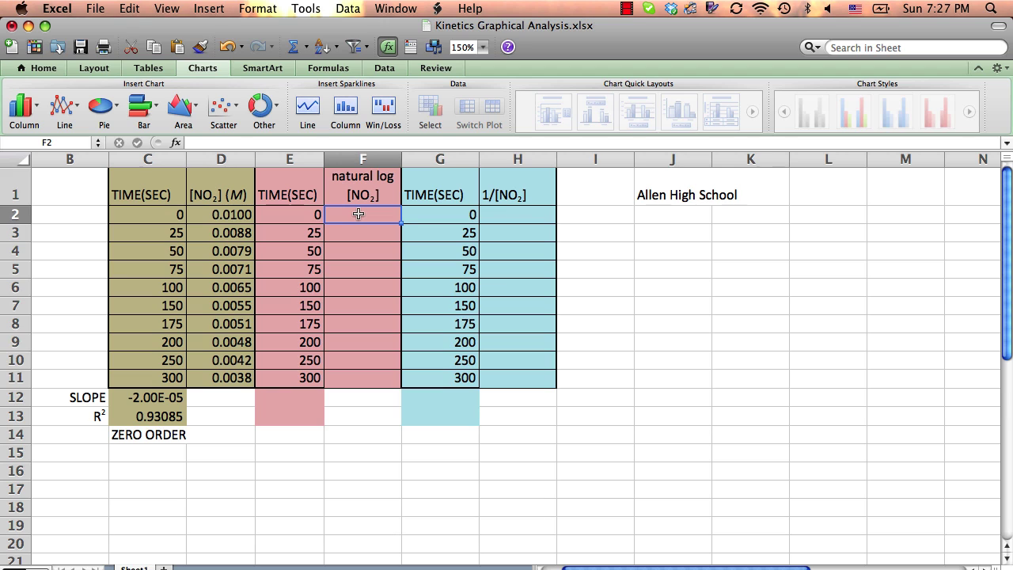
type("=")
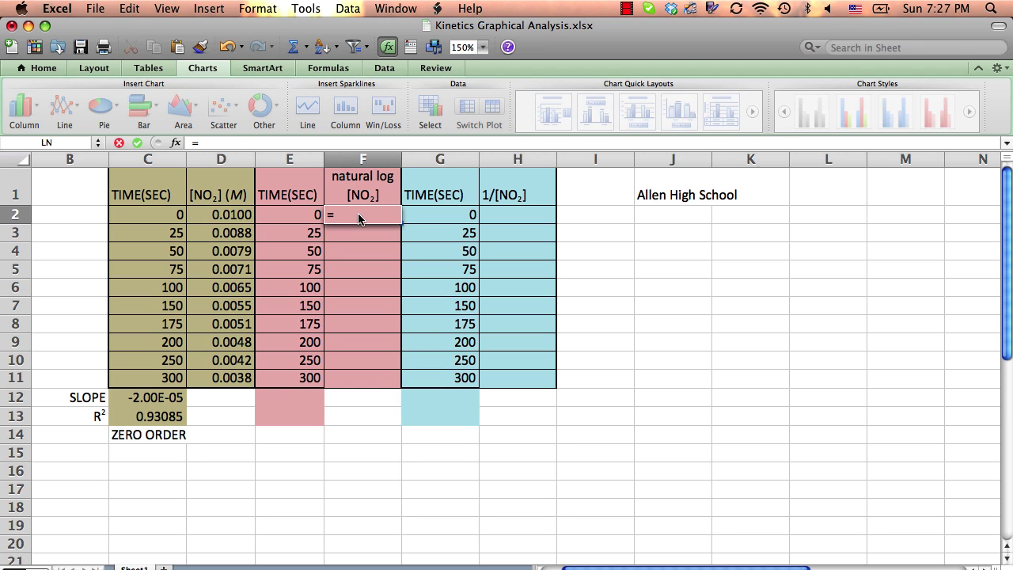
left_click(238, 214)
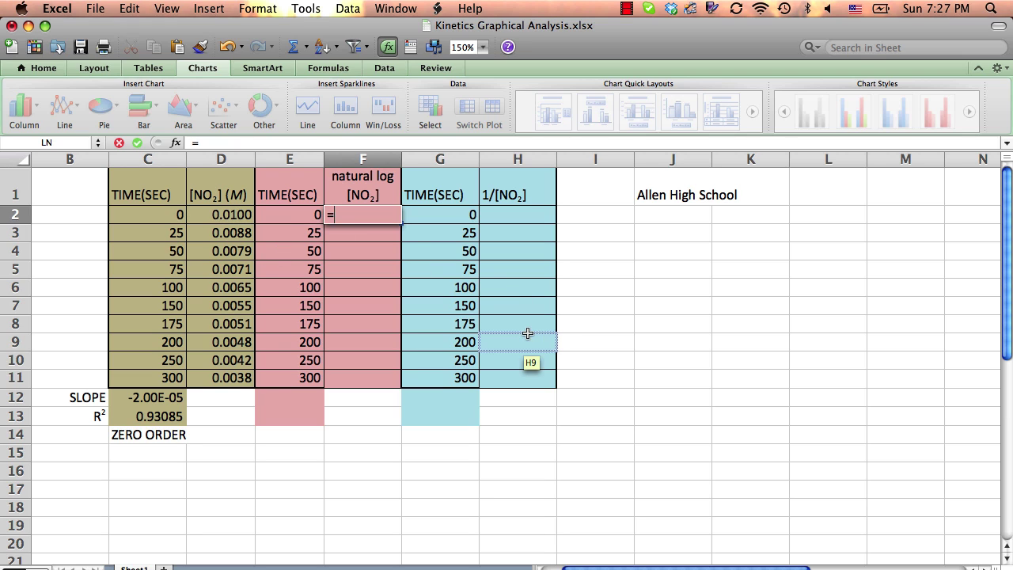
type("LN")
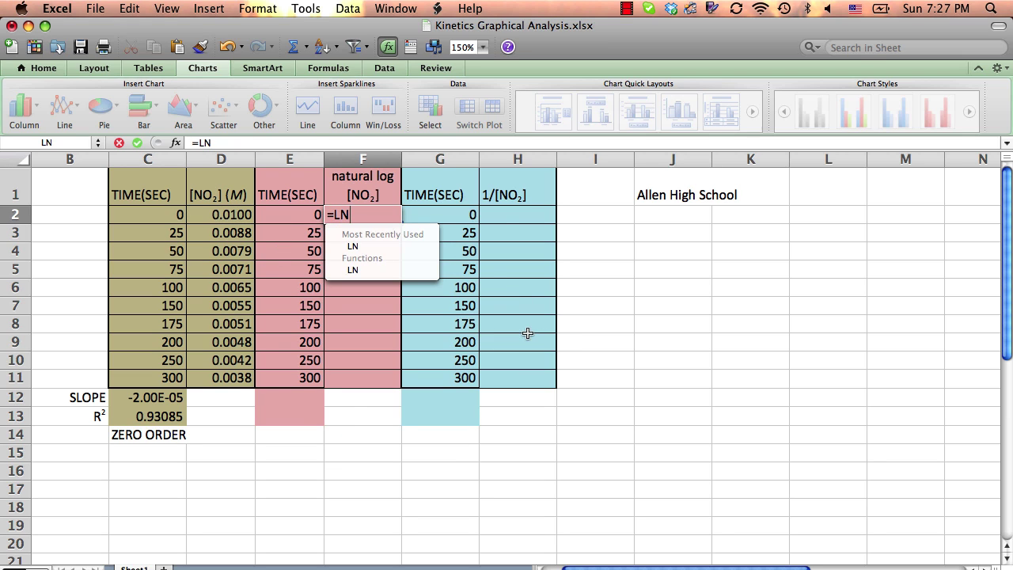
type("(")
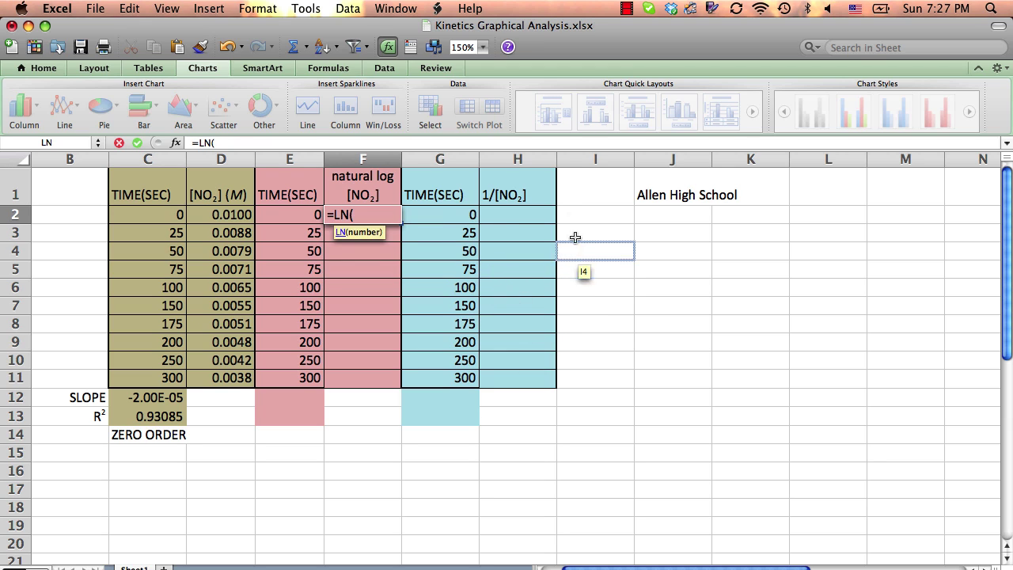
left_click(229, 212)
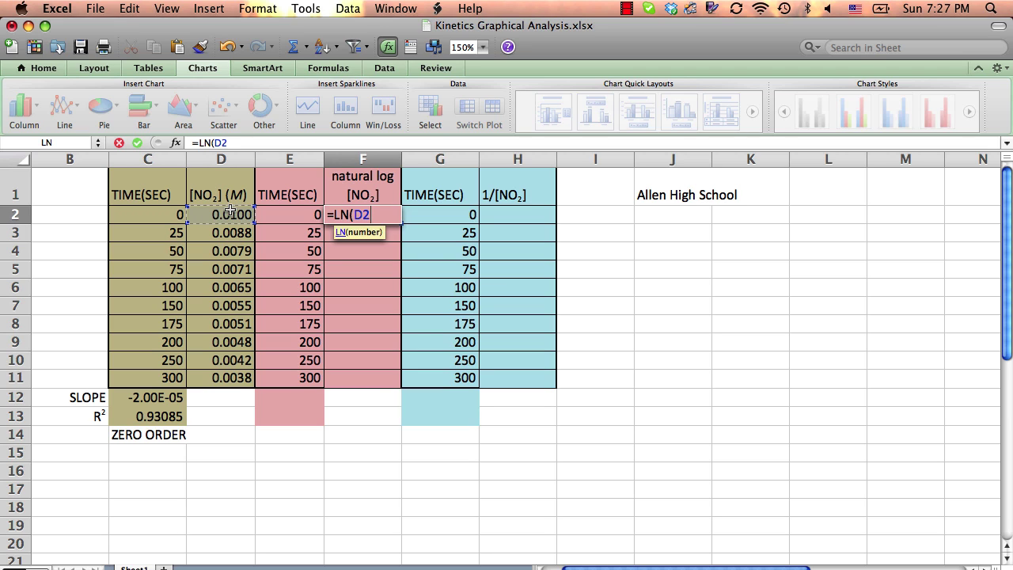
type(")")
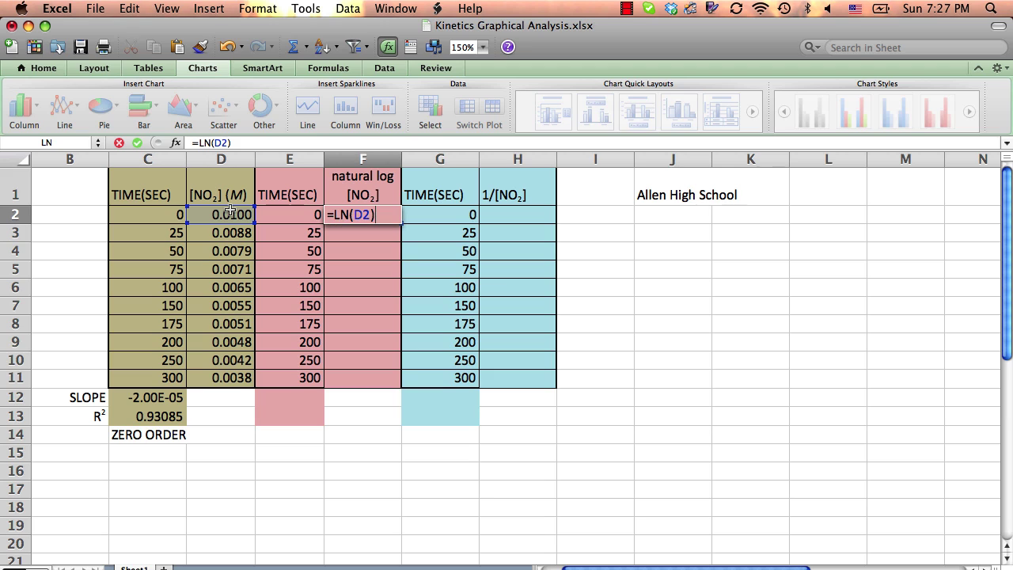
key("Return")
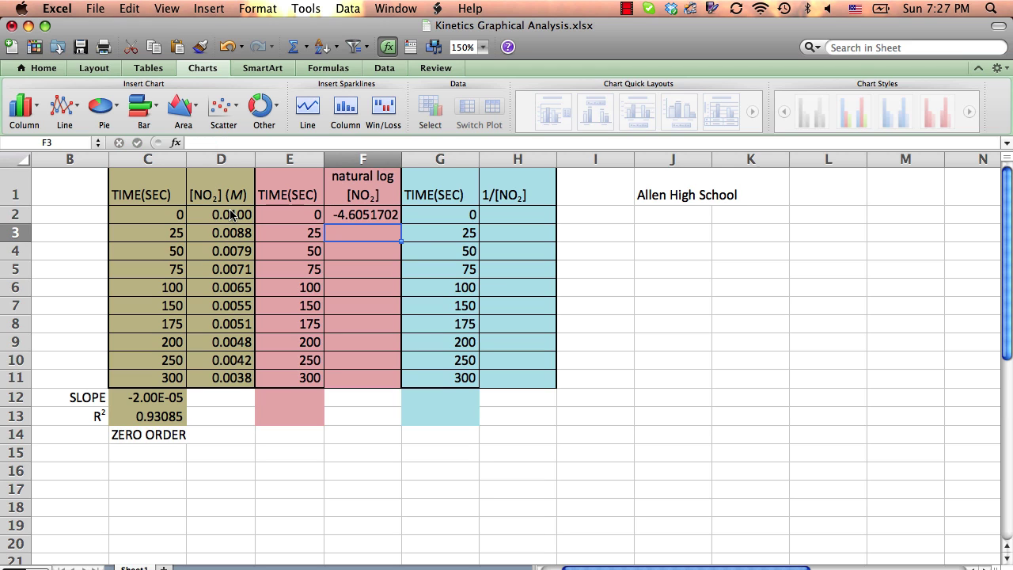
Fill the natural log formula from F2 down to F11
left_click(394, 214)
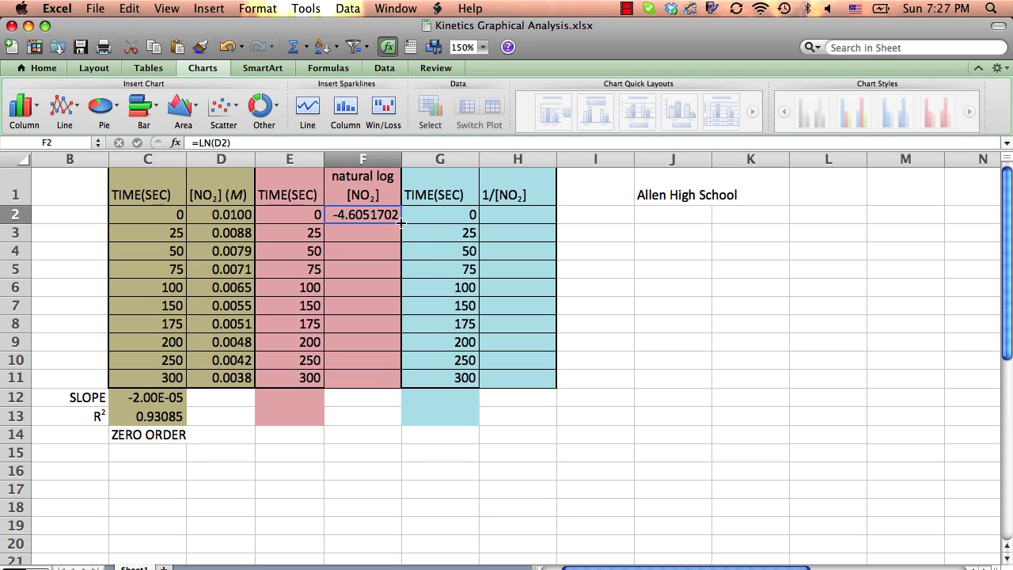
left_click_drag(401, 225, 391, 383)
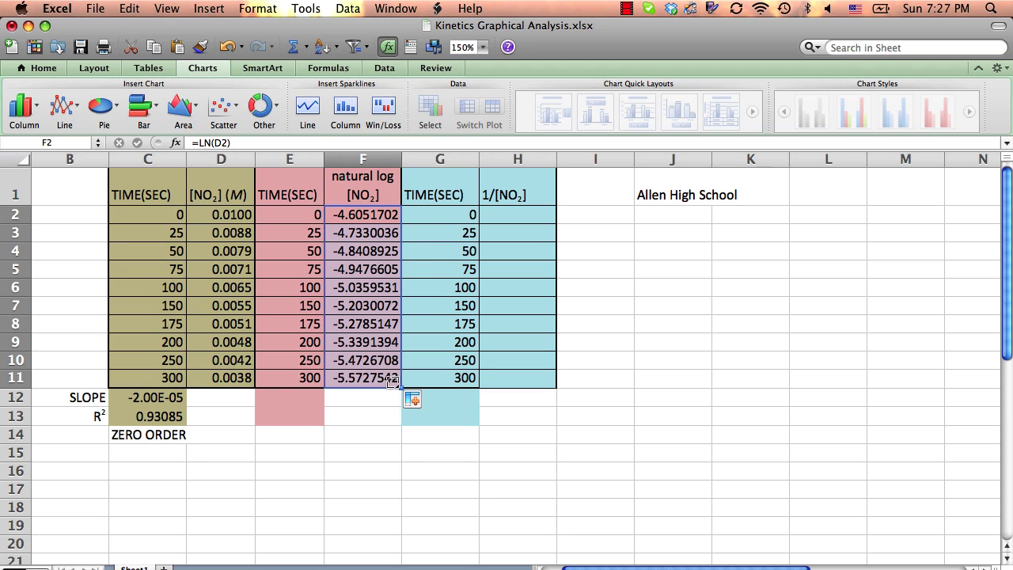
key("super+z")
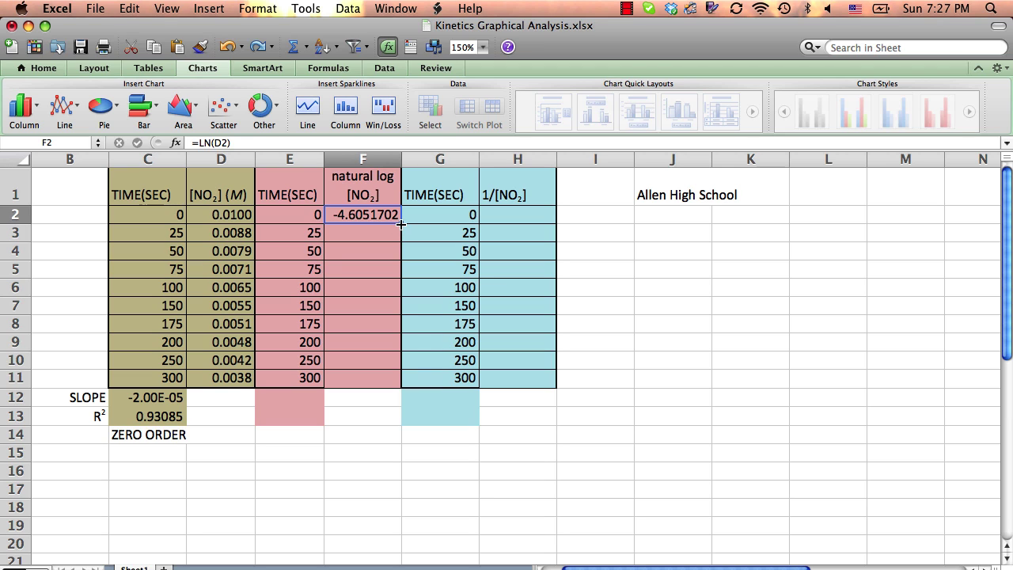
left_click_drag(402, 224, 388, 387)
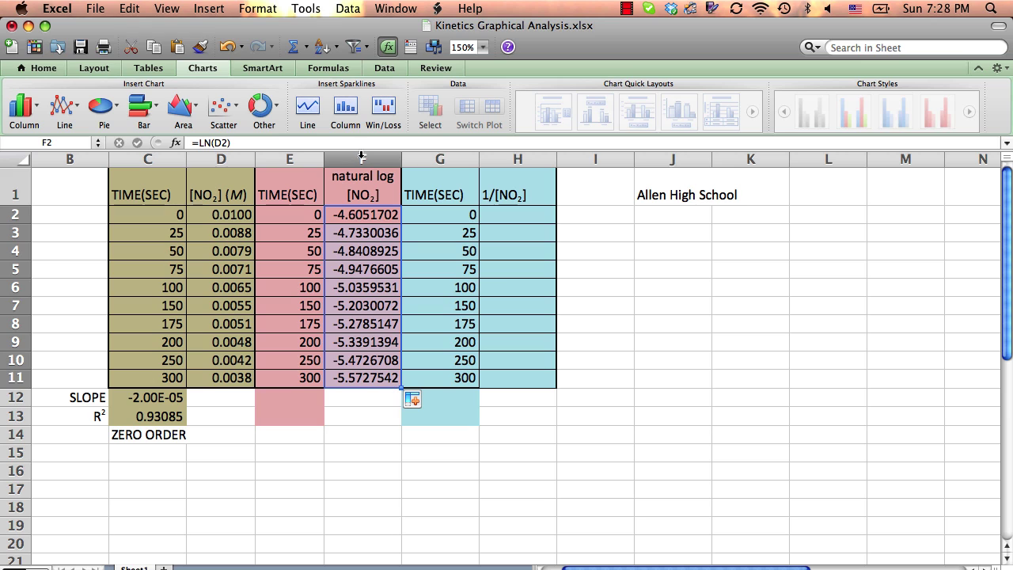
Check the copied LN formulas in F2–F5, then select E2:F11
left_click(363, 215)
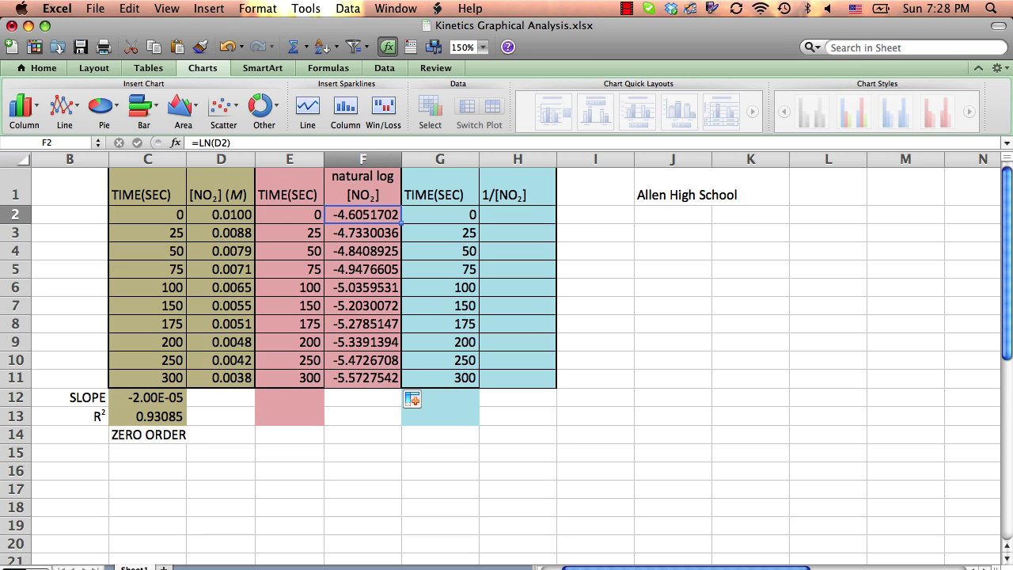
left_click(217, 144)
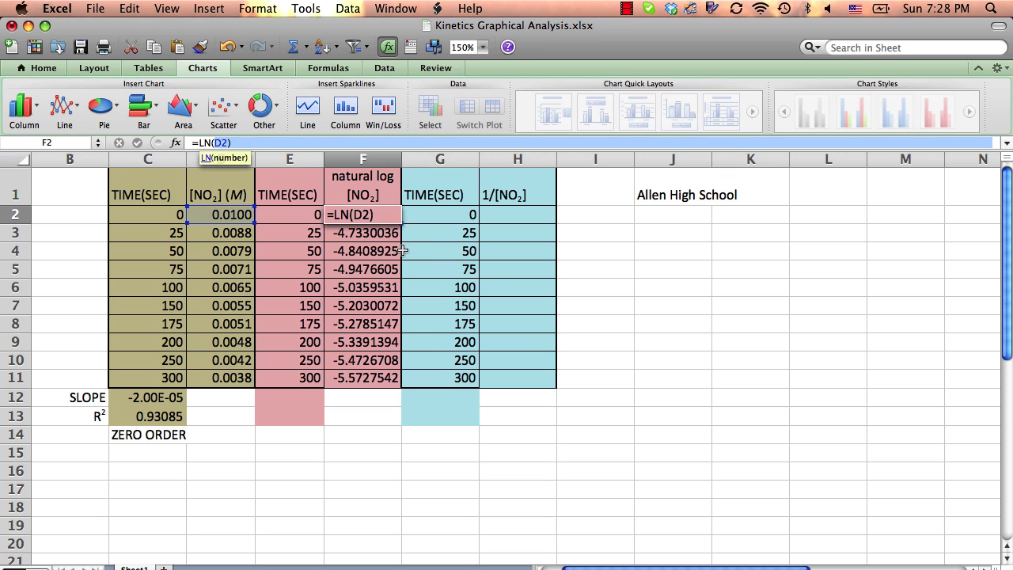
key("Return")
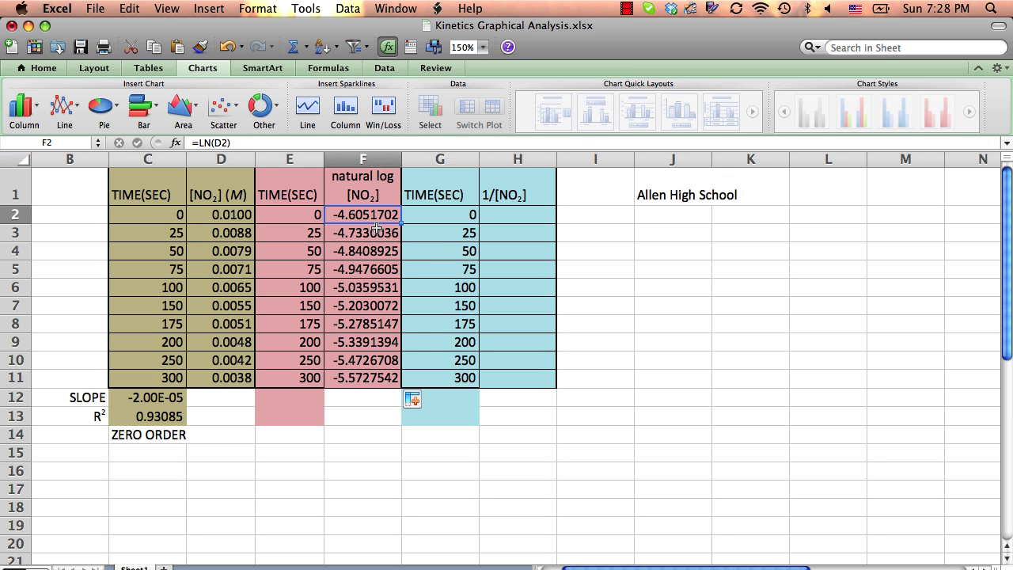
left_click(377, 229)
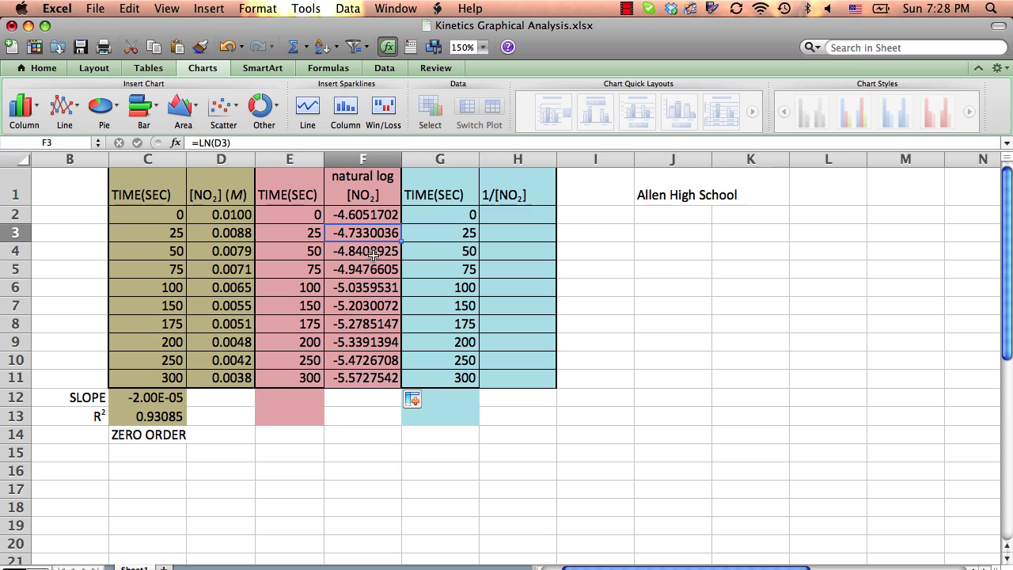
left_click(373, 253)
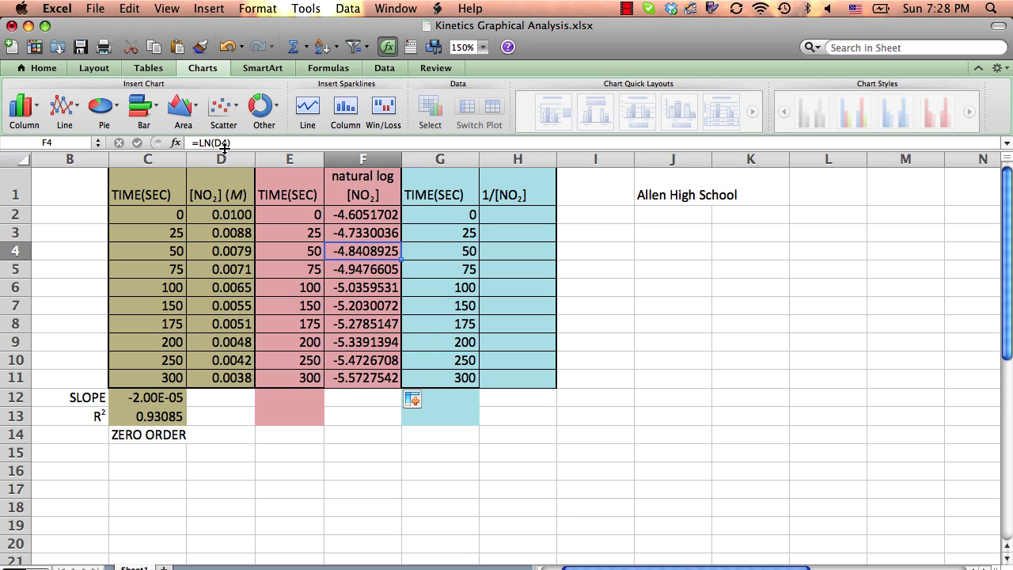
left_click(374, 265)
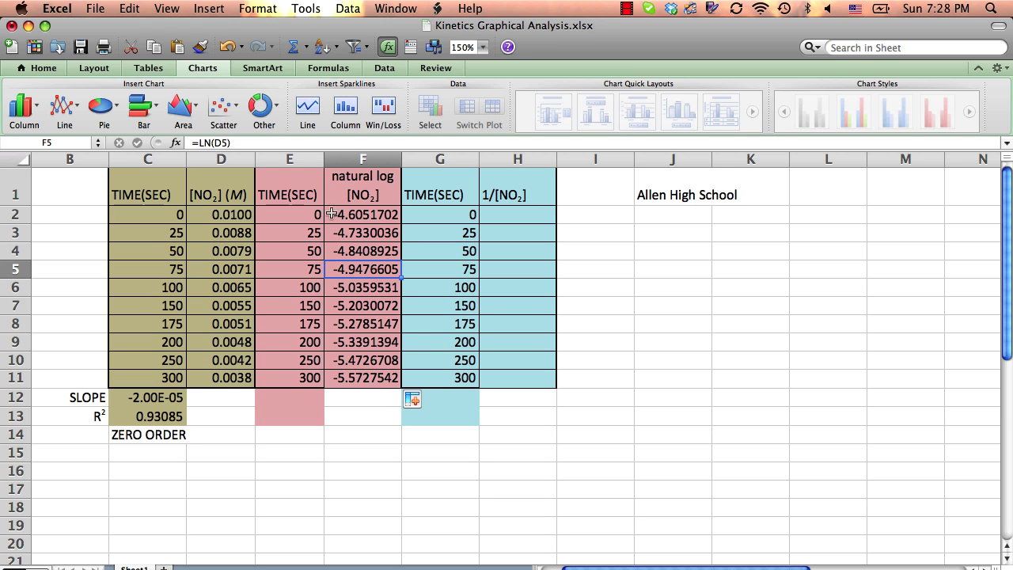
left_click_drag(315, 211, 389, 376)
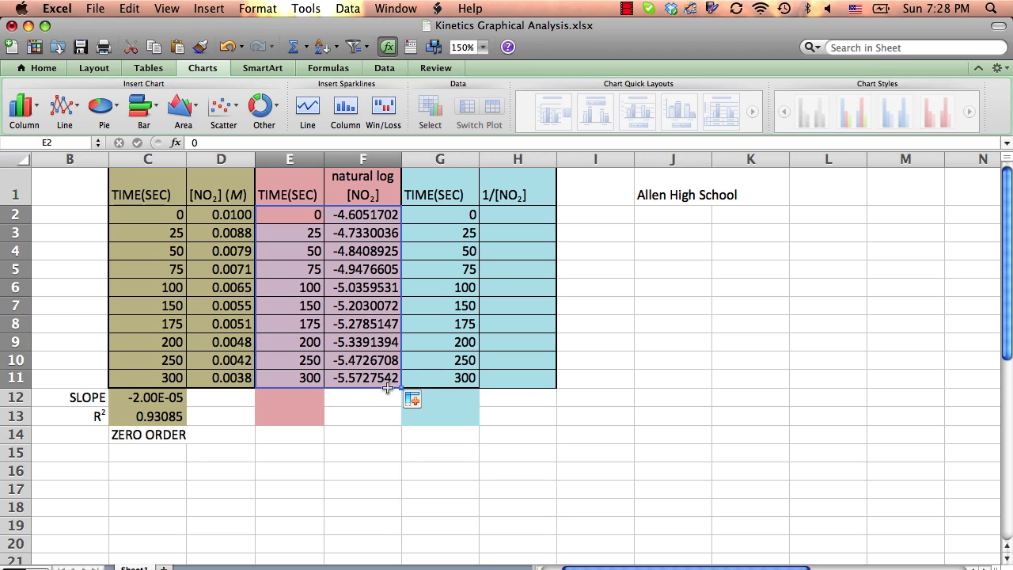
Insert a marked scatter chart of ln[NO2] versus time and delete its legend
left_click(237, 107)
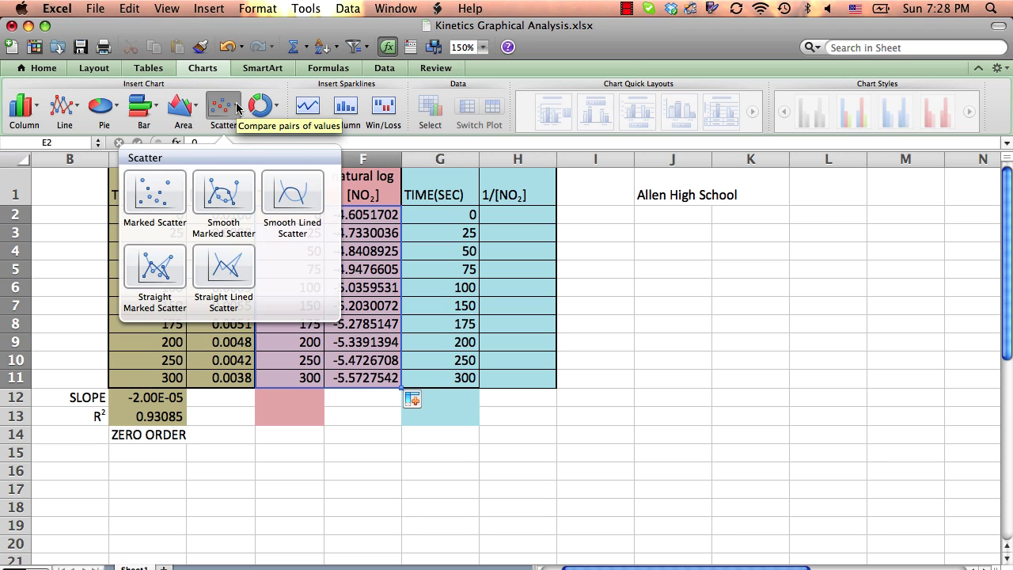
left_click(162, 190)
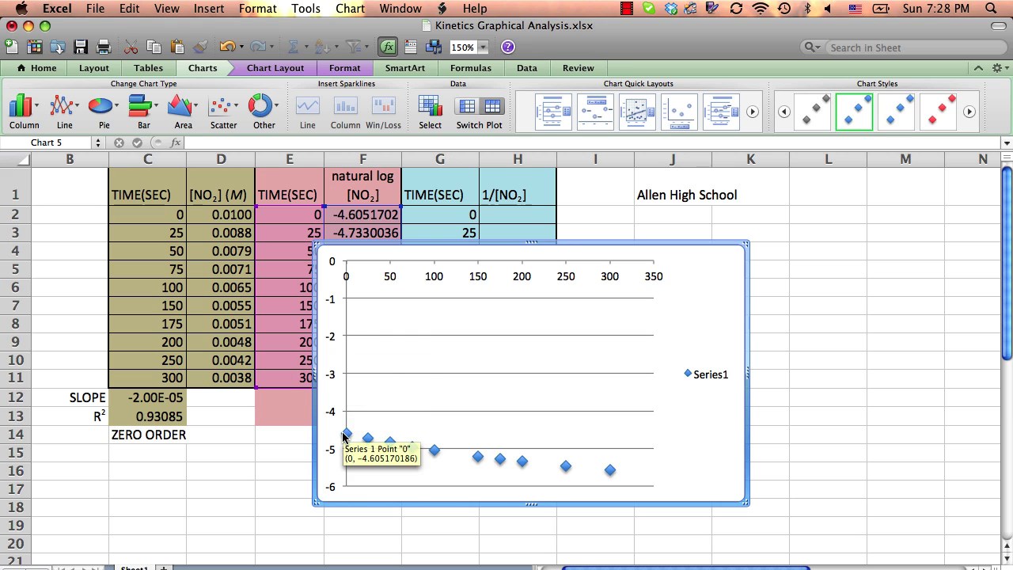
left_click(345, 435)
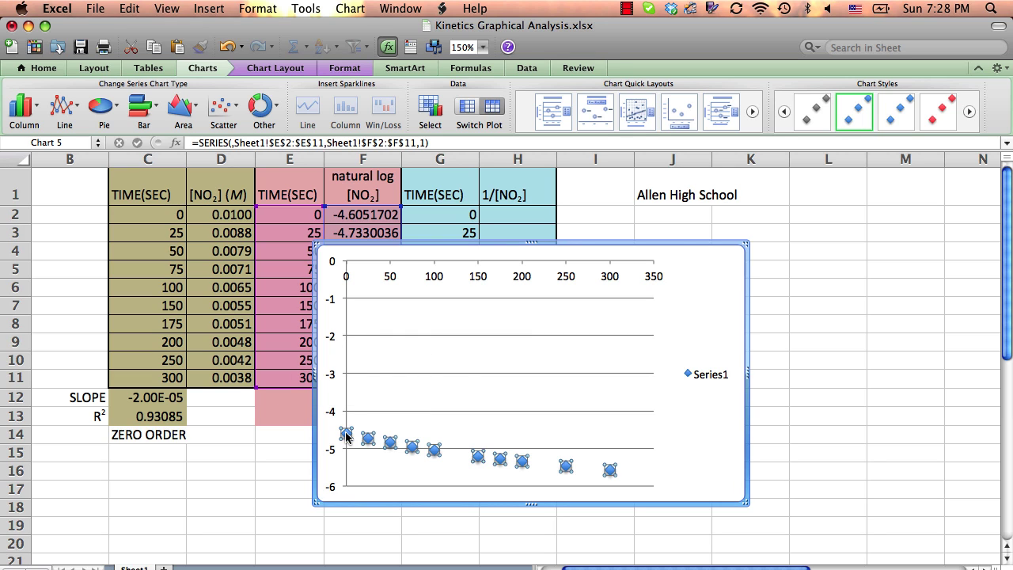
left_click(346, 370)
left_click(723, 282)
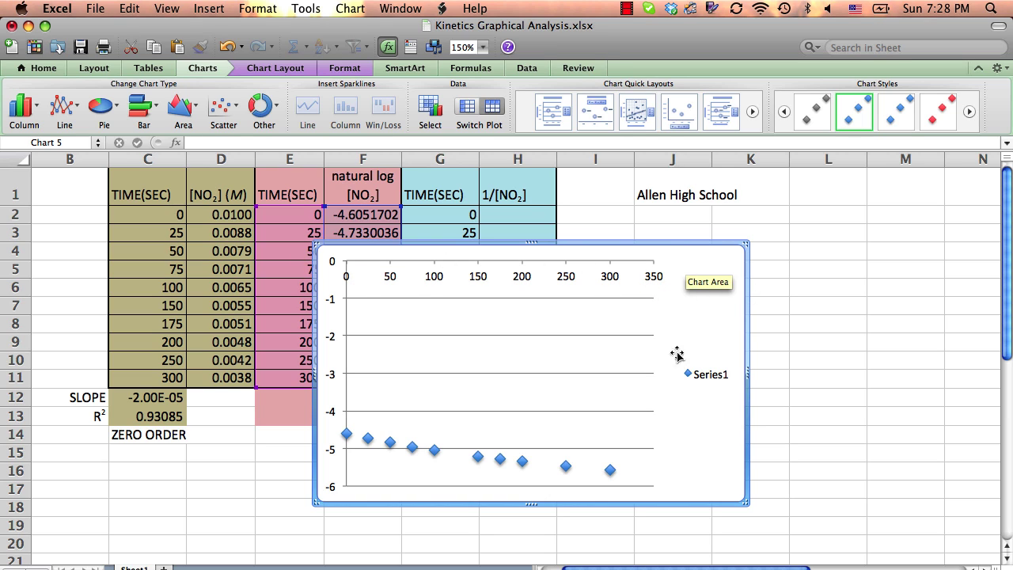
left_click(706, 379)
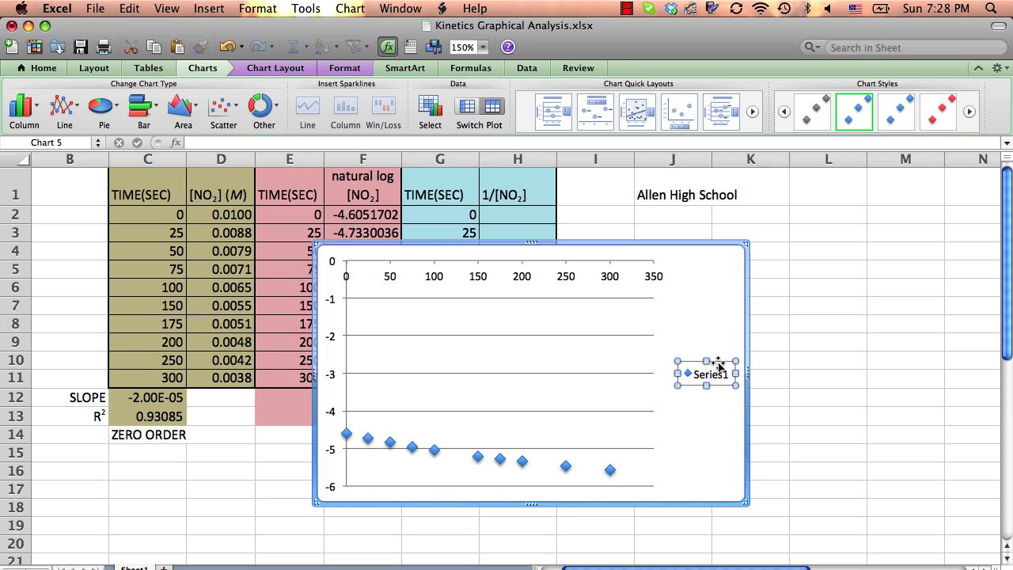
key("Delete")
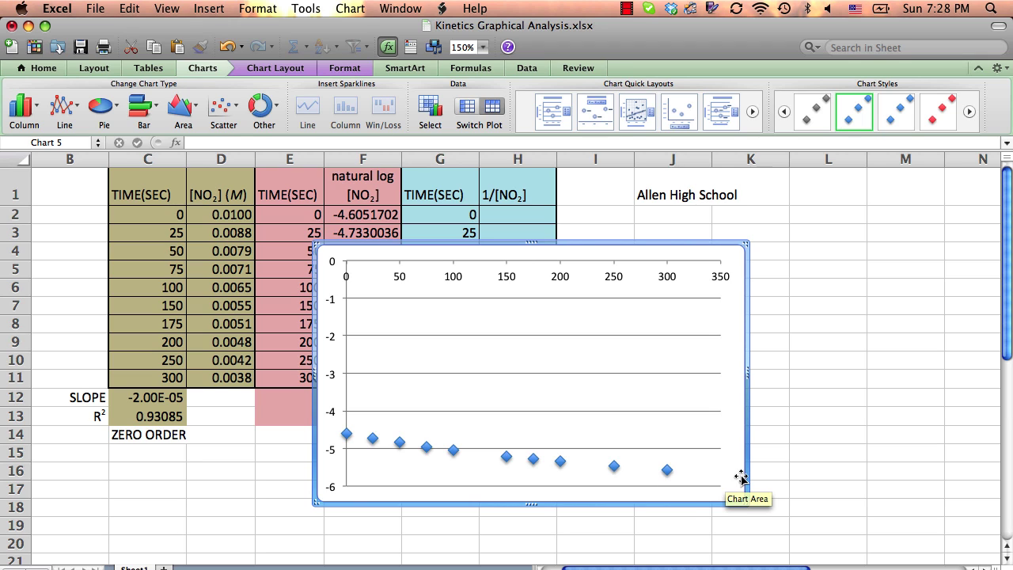
left_click(331, 338)
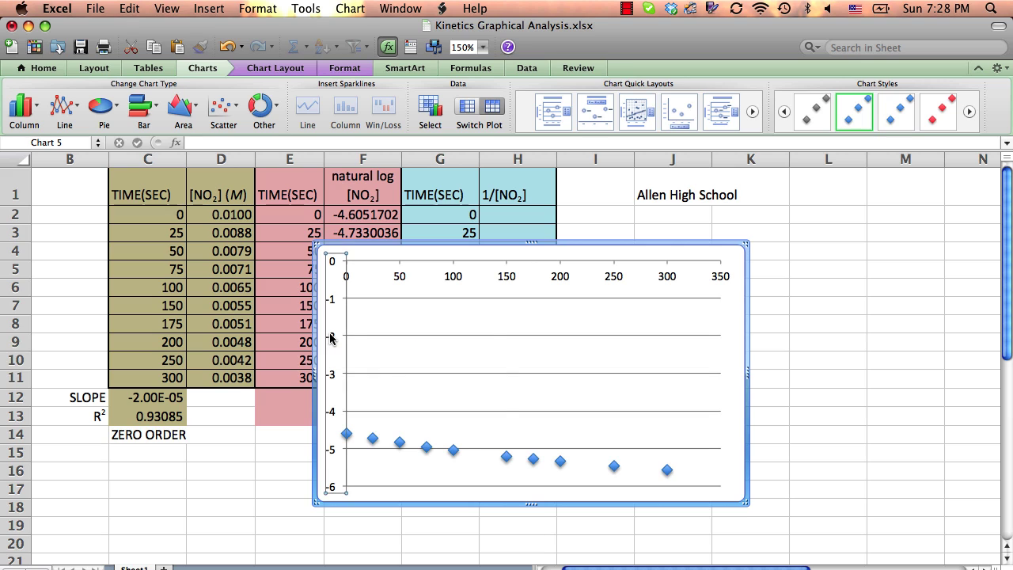
Set the vertical axis maximum to -4 so the axis runs from -5.8 to -4
right_click(331, 338)
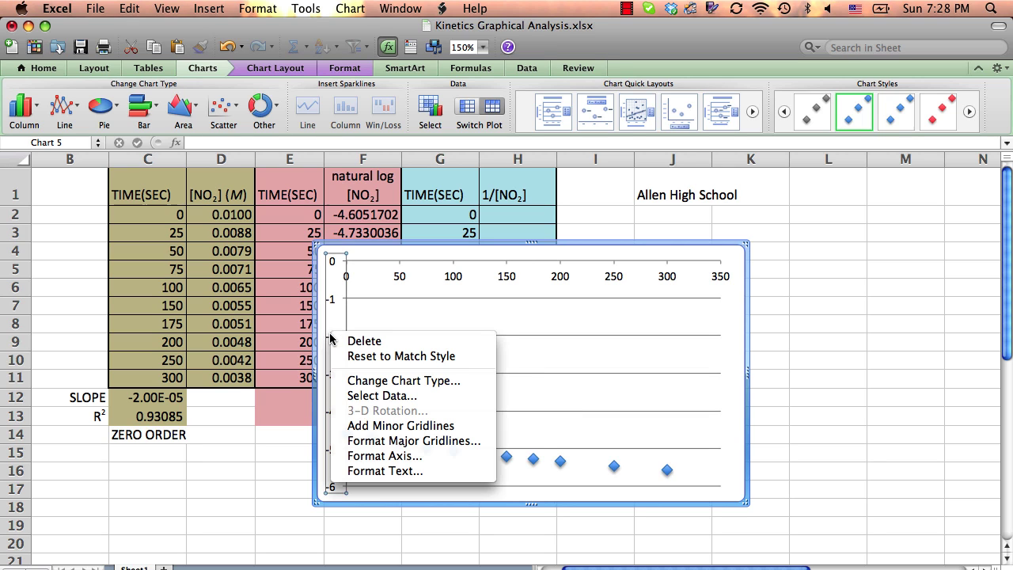
left_click(390, 456)
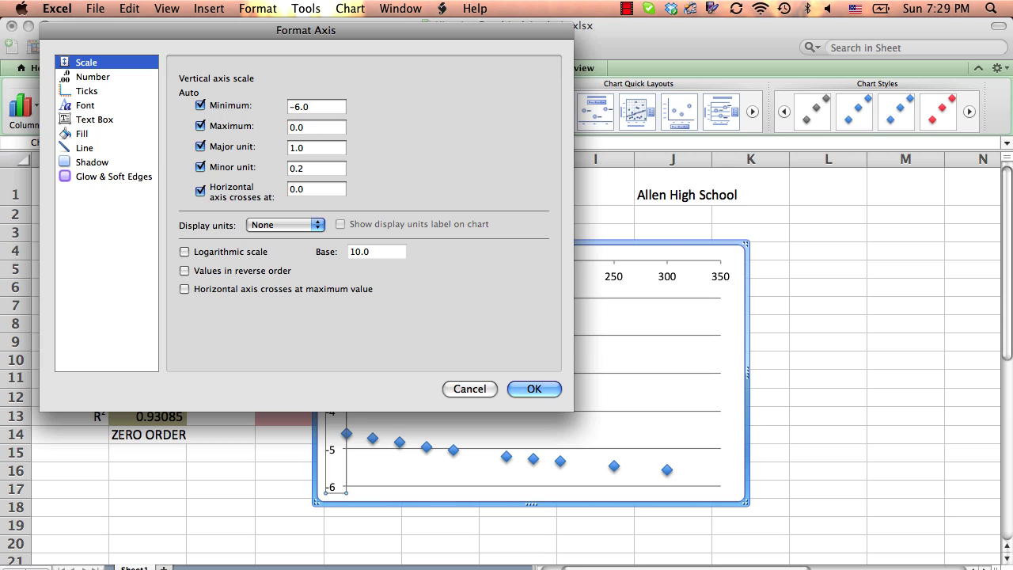
left_click(291, 126)
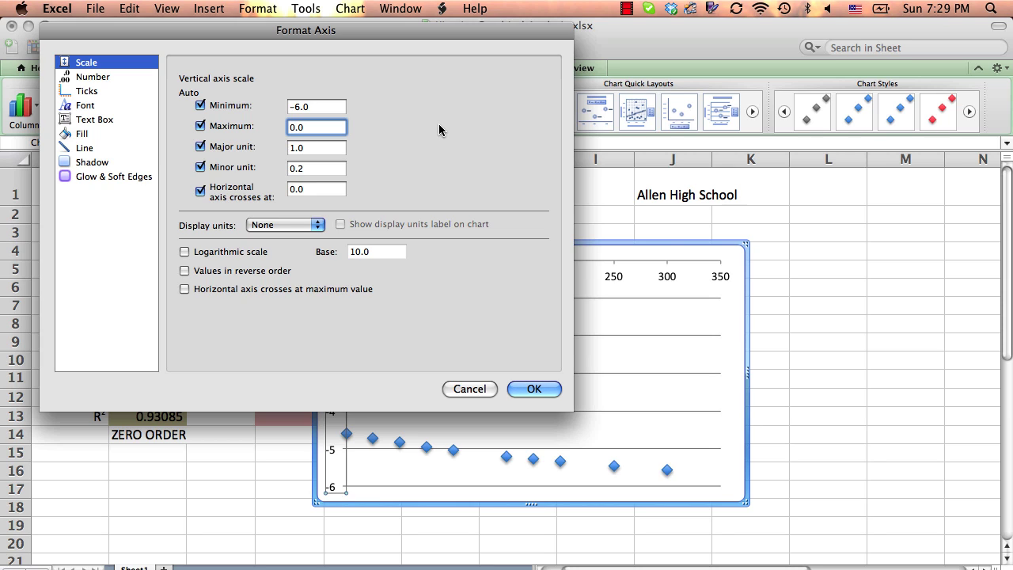
key("BackSpace")
type("-4")
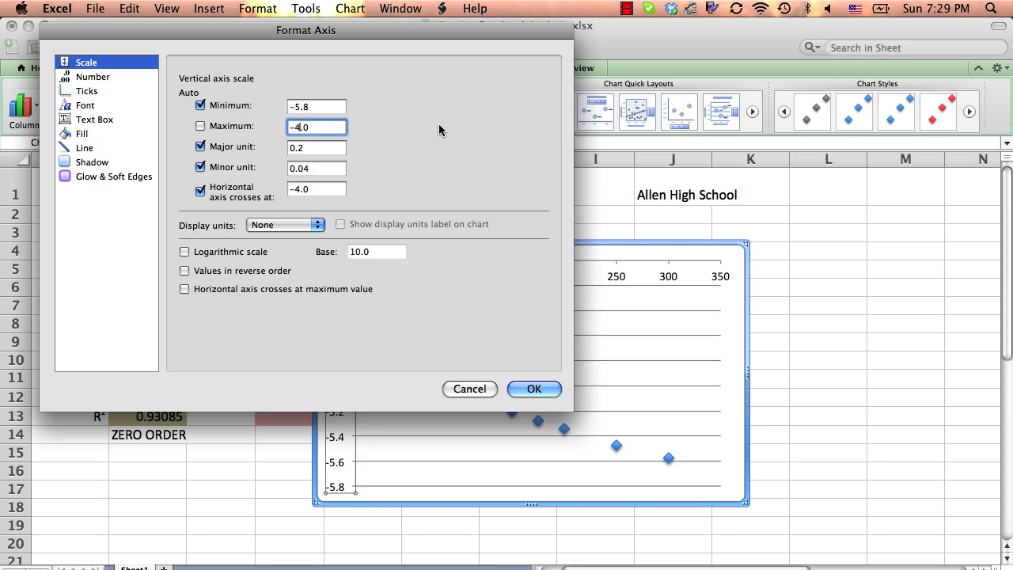
left_click(549, 393)
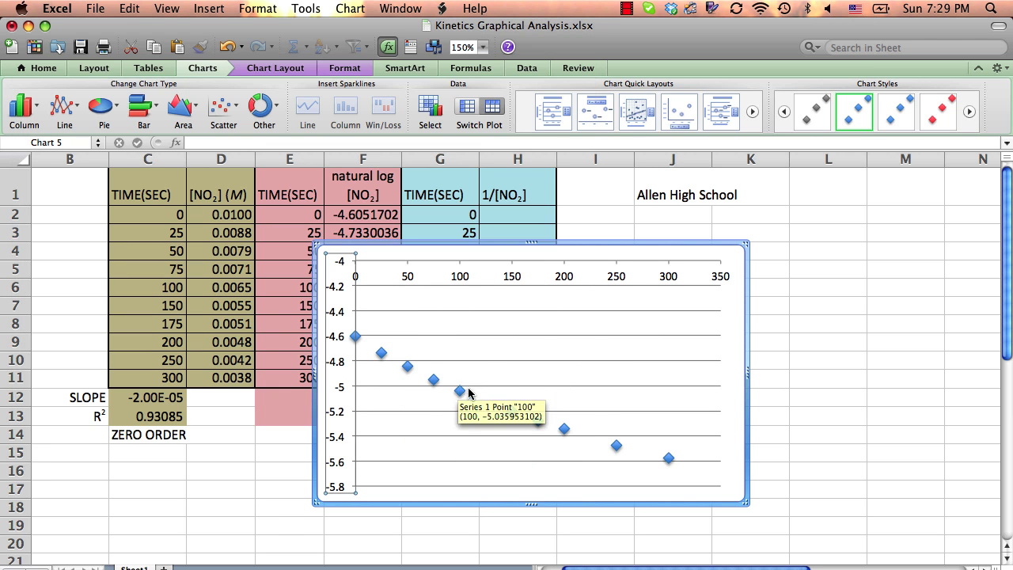
mouse_move(669, 459)
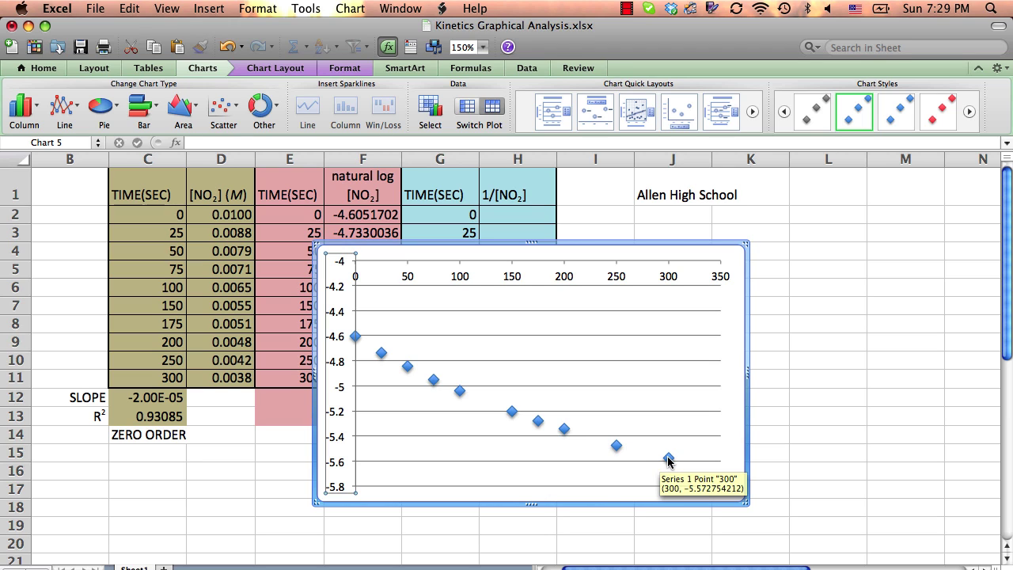
right_click(565, 430)
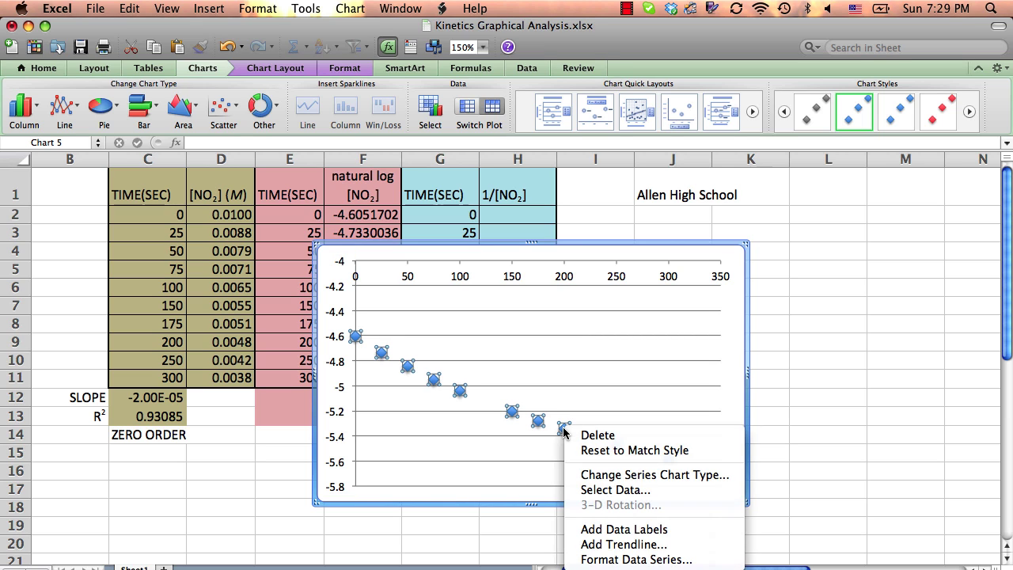
Add a trendline to the ln[NO2] points showing y = -0.0032x - 4.6766 and R² = 0.98224
left_click(615, 547)
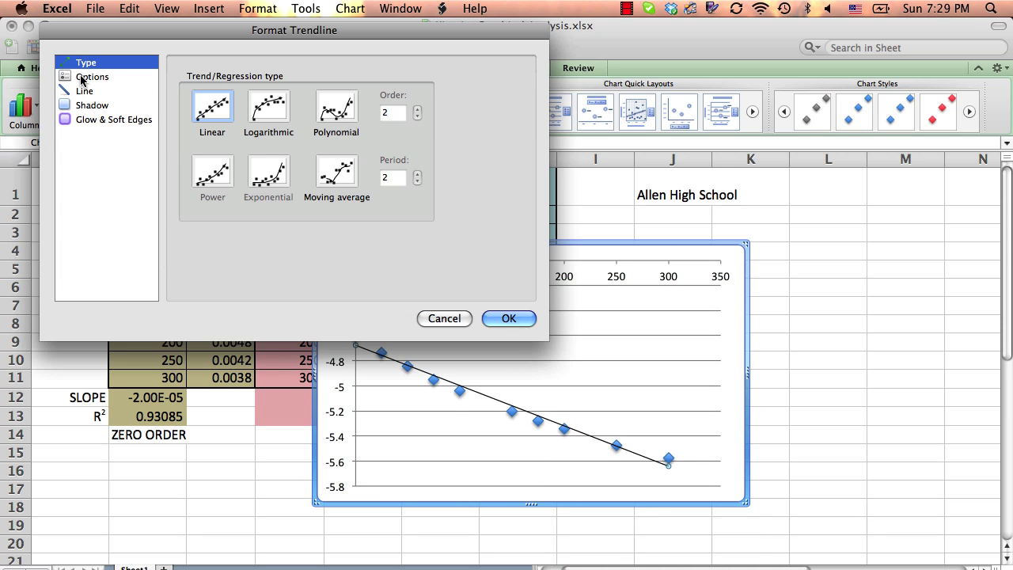
left_click(83, 78)
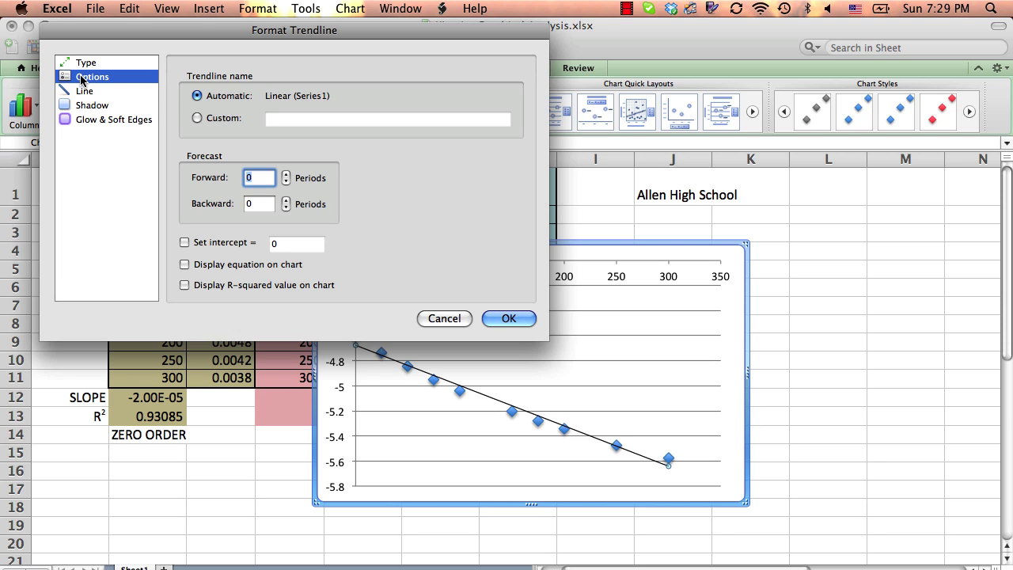
left_click(184, 264)
left_click(184, 285)
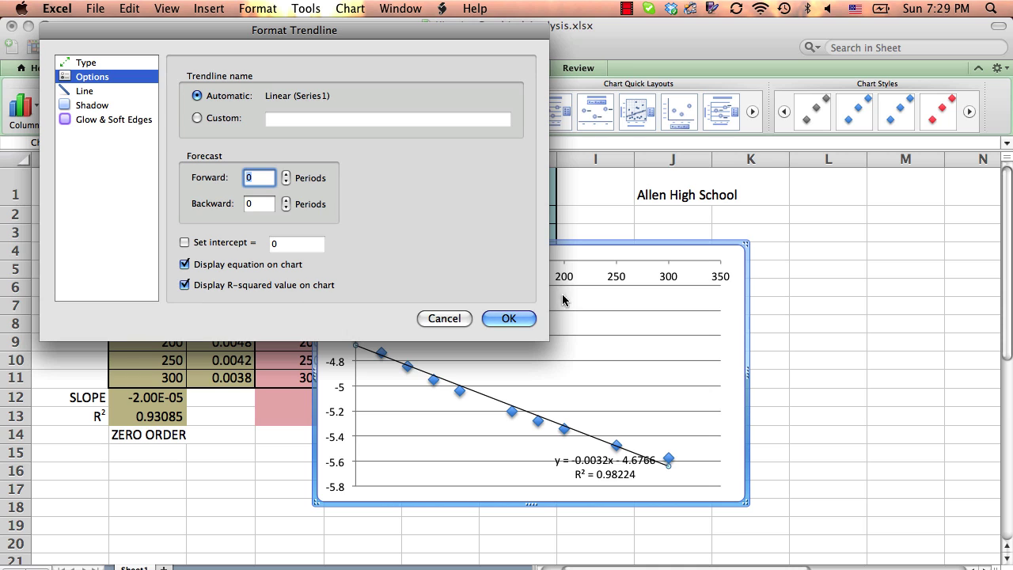
left_click(511, 318)
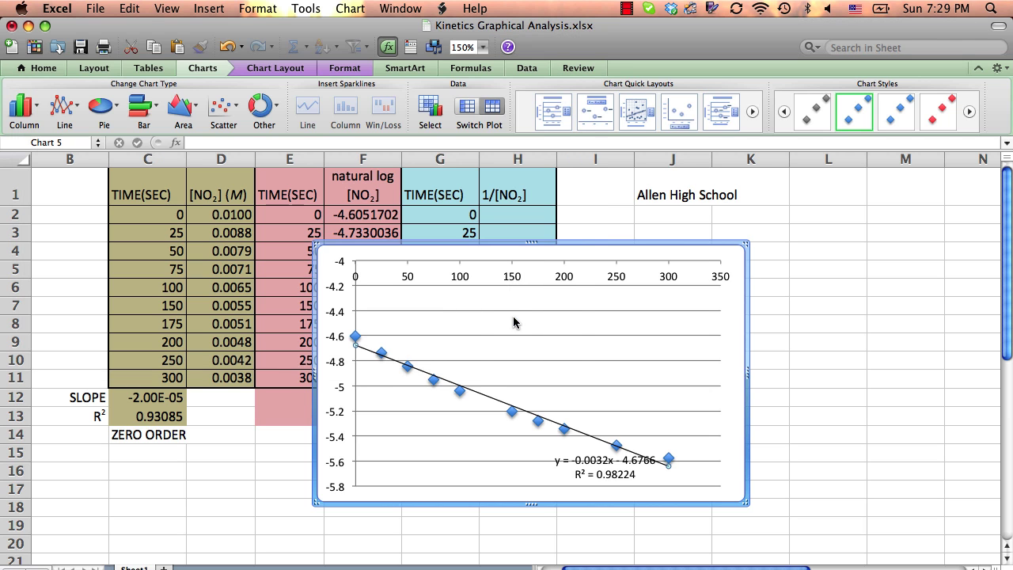
Raise the trendline equation label into the upper plot and shift the chart right
left_click(596, 476)
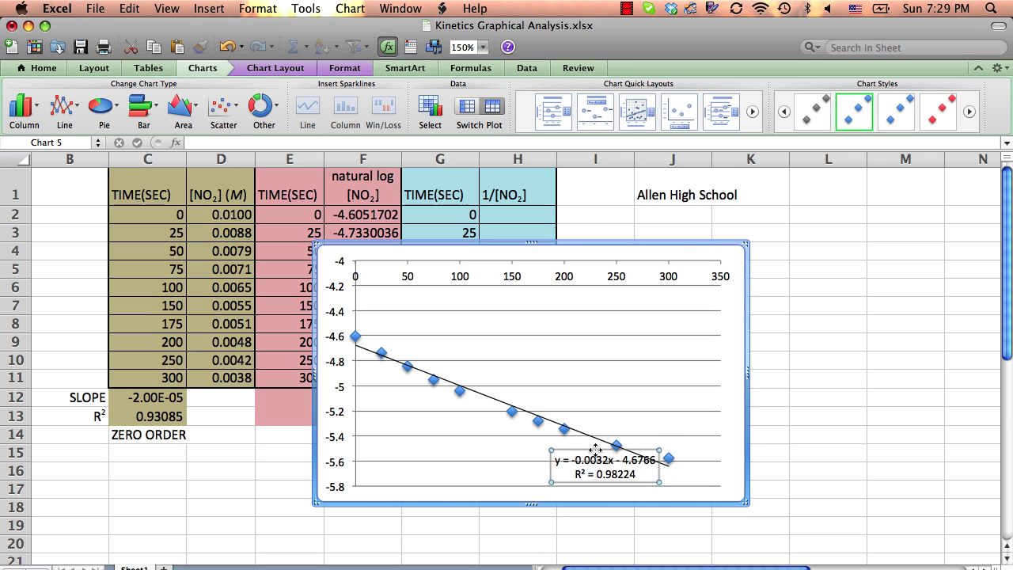
left_click_drag(596, 449, 605, 322)
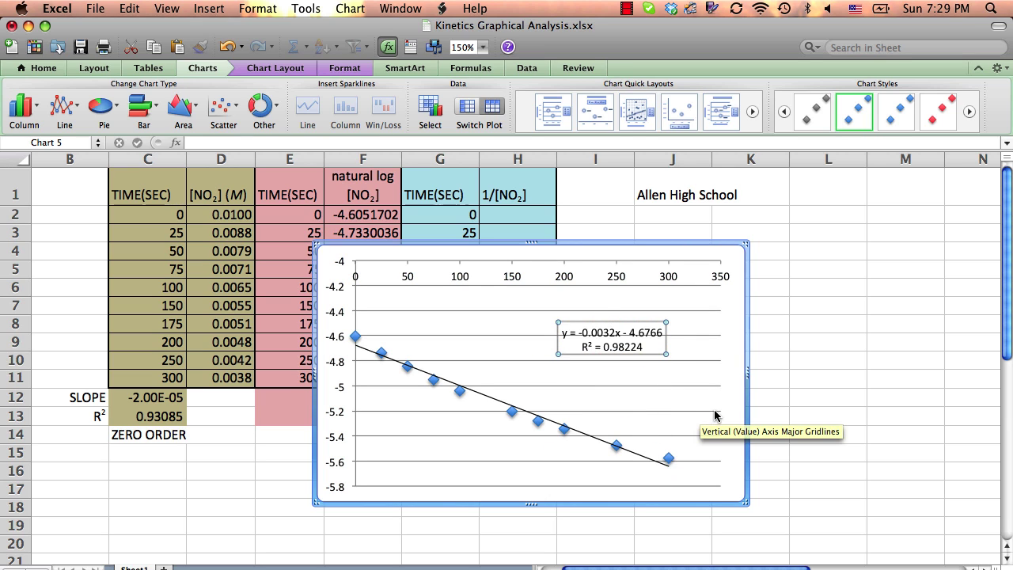
left_click_drag(527, 248, 614, 245)
Enter the first-order slope -0.0032 in E12 and R² 0.98224 in E13
left_click(304, 405)
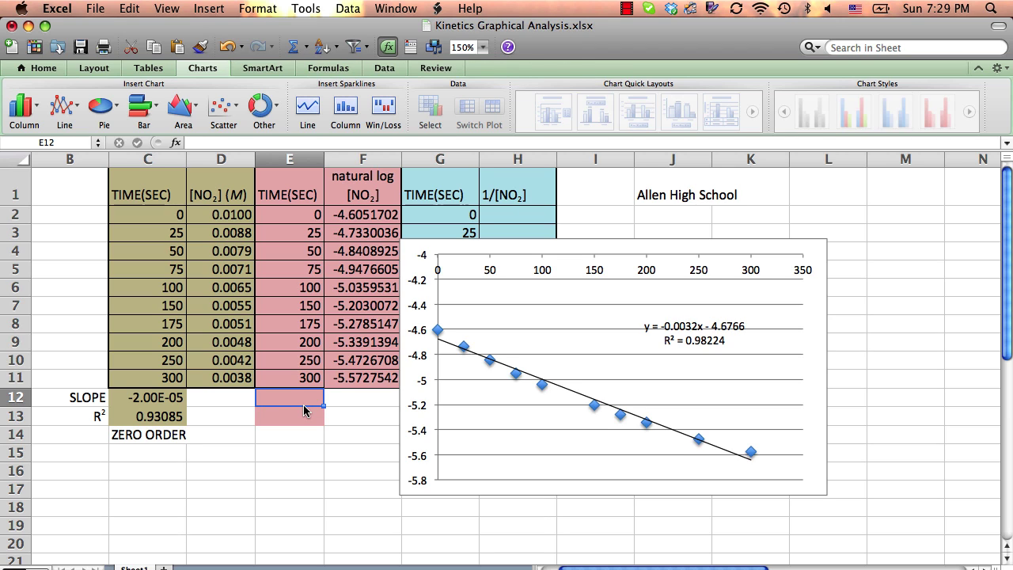
type("-0.00")
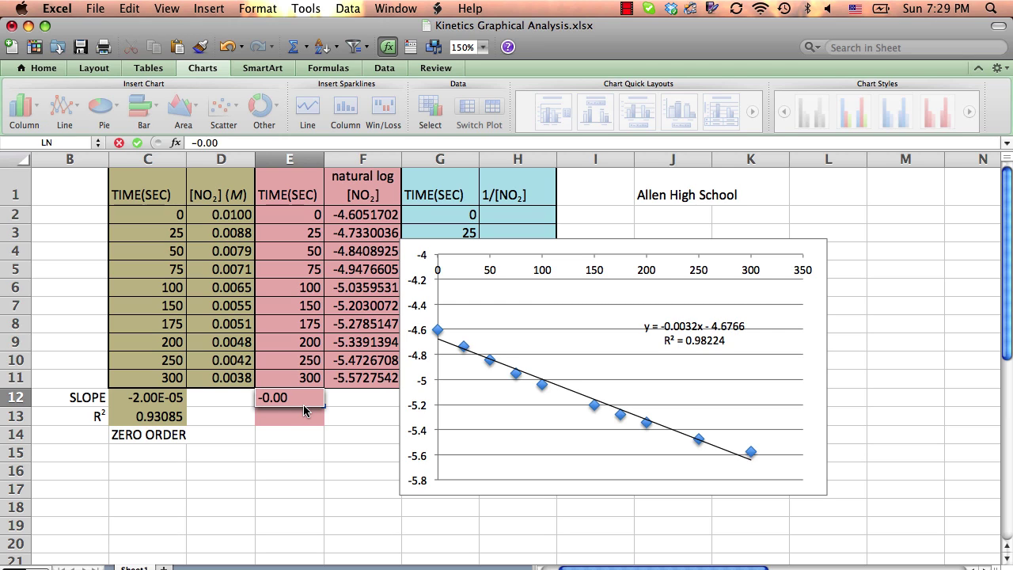
type("32+")
left_click(301, 417)
type("0.98224")
key("BackSpace")
key("BackSpace")
key("BackSpace")
key("BackSpace")
key("BackSpace")
key("BackSpace")
key("BackSpace")
key("BackSpace")
key("BackSpace")
key("BackSpace")
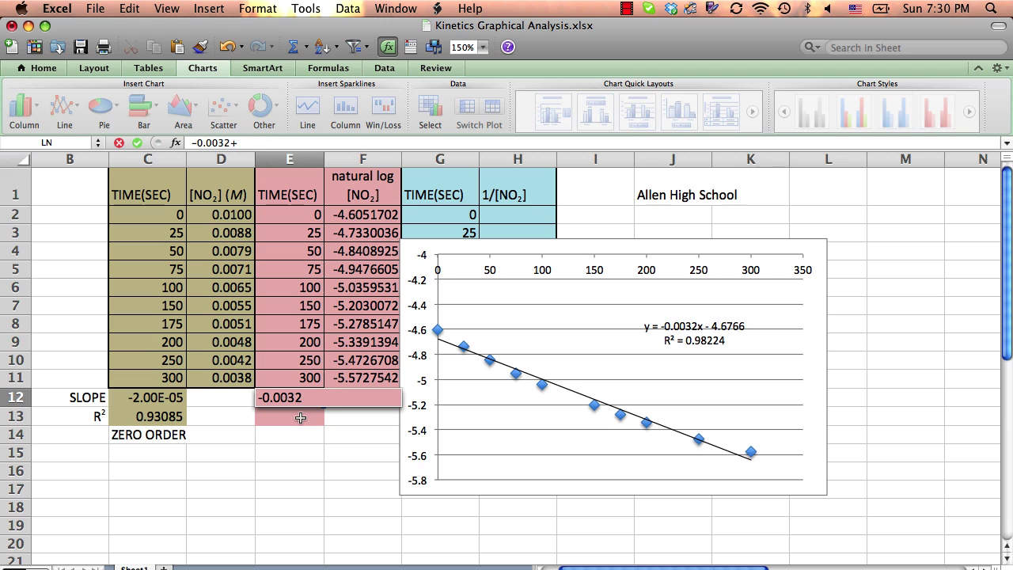
key("Return")
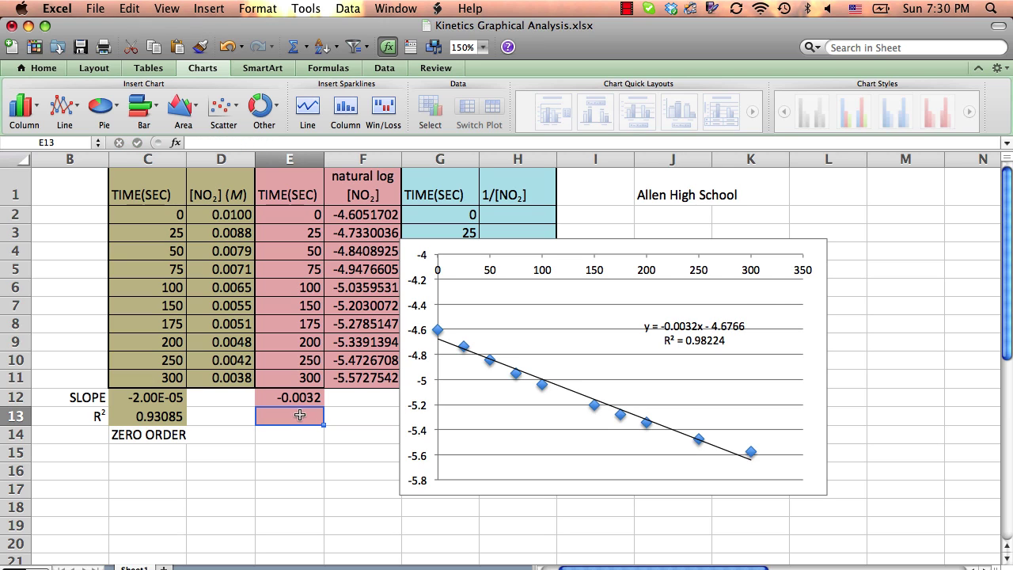
type("0.")
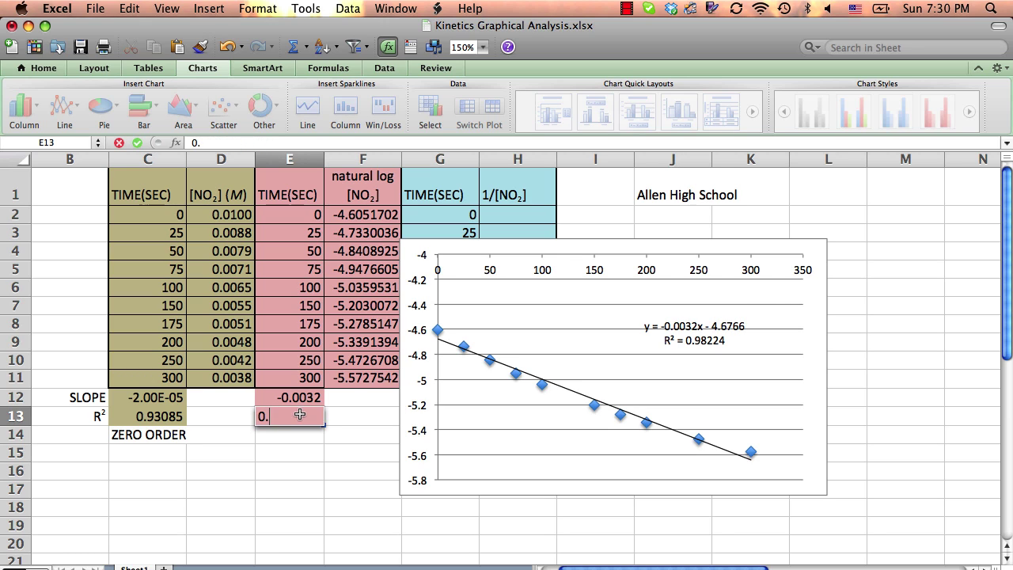
type("98224")
key("Return")
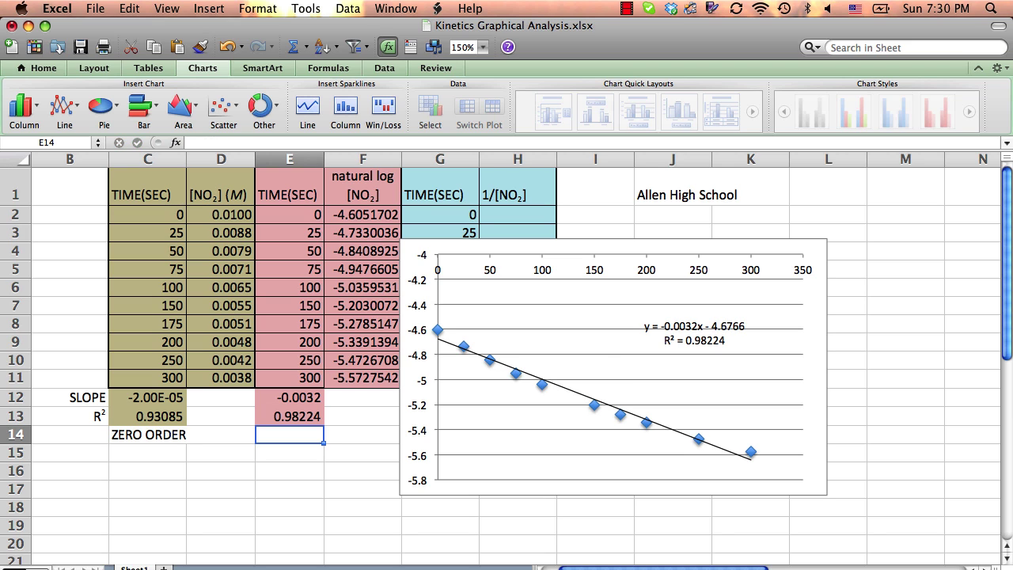
Delete the first-order chart and label cell E14 '1ST ORDER'
left_click(741, 252)
key("Delete")
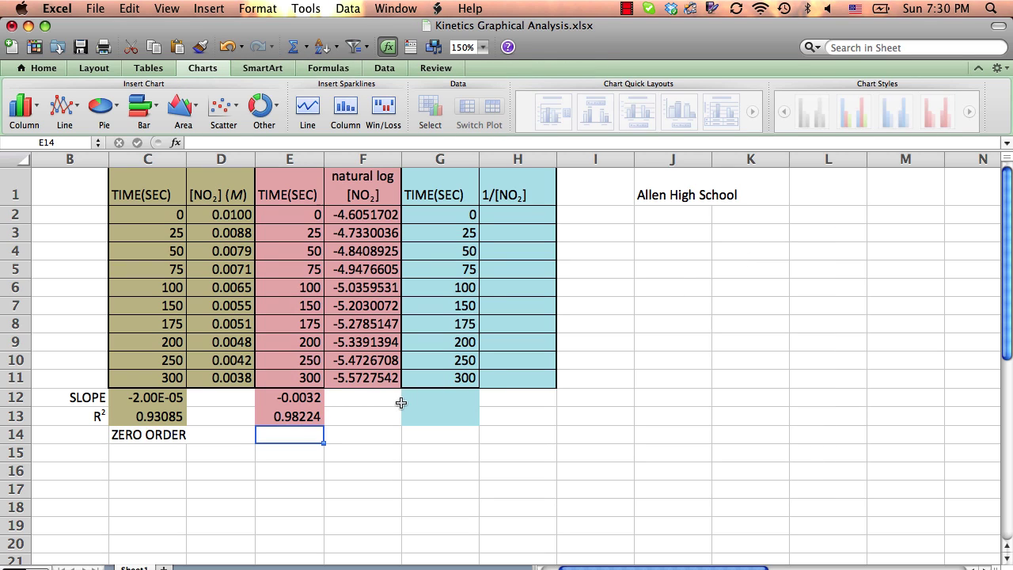
type("1ST ORD")
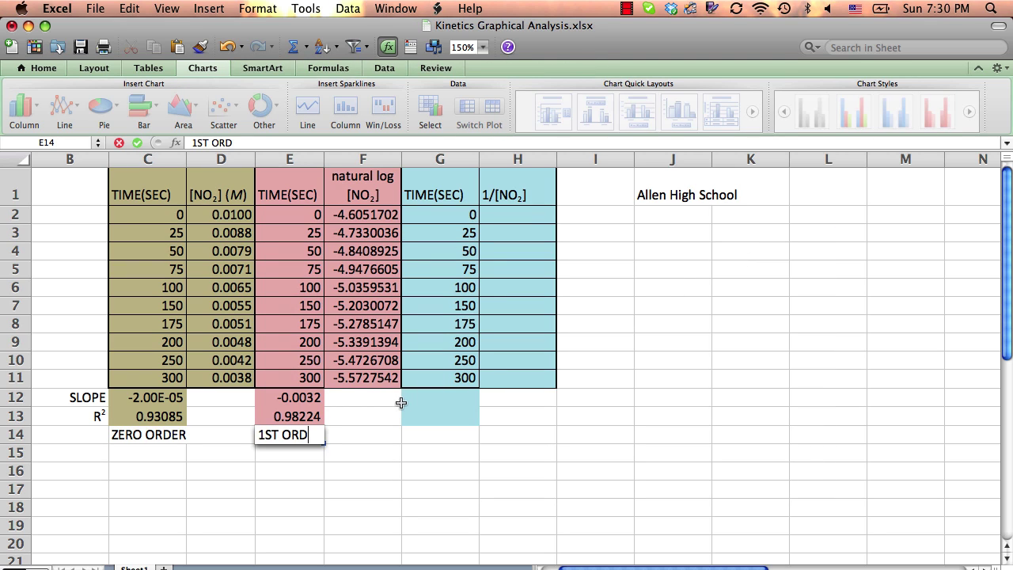
type("ER")
left_click(448, 436)
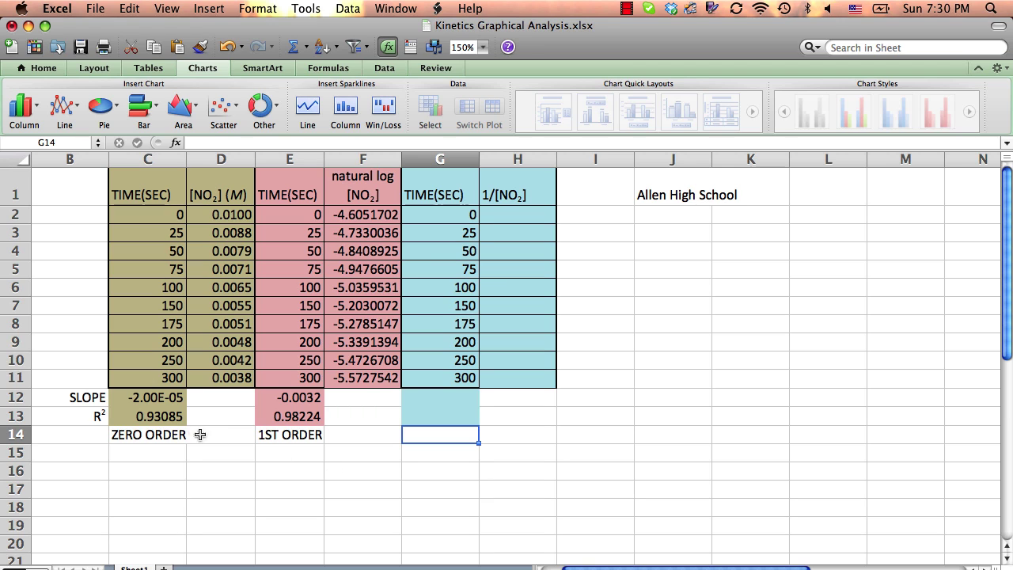
left_click(300, 435)
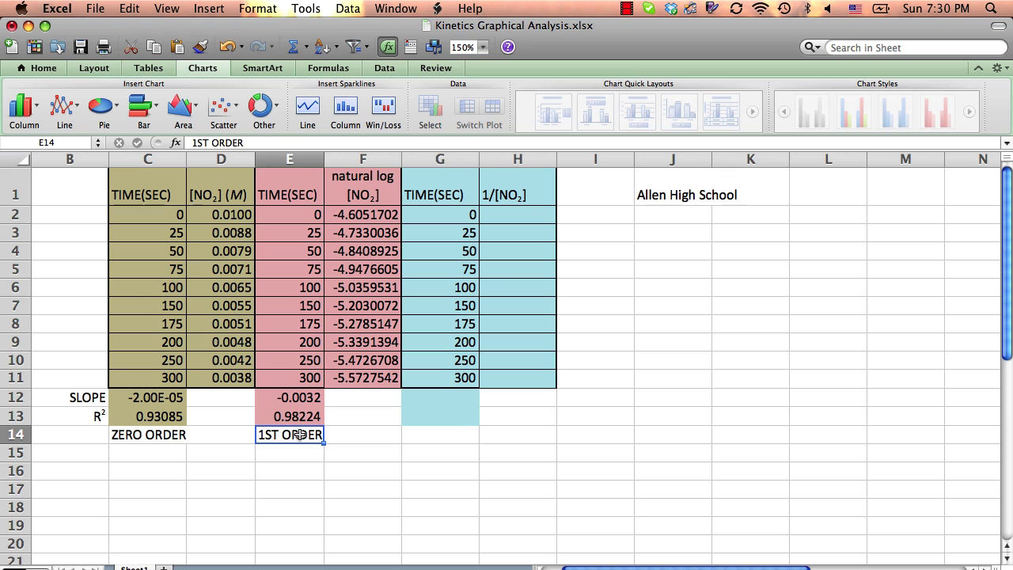
left_click(174, 432)
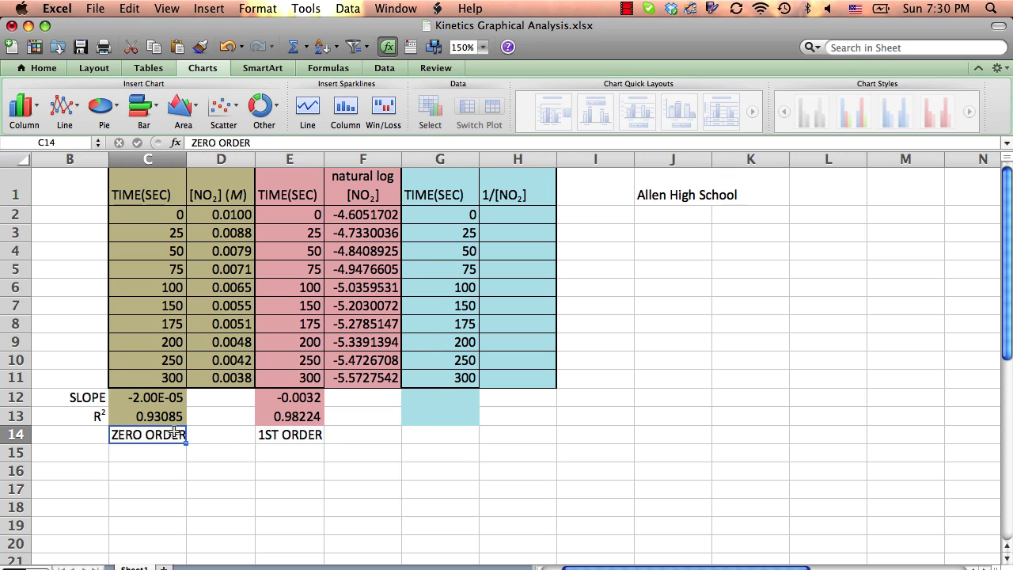
left_click(525, 214)
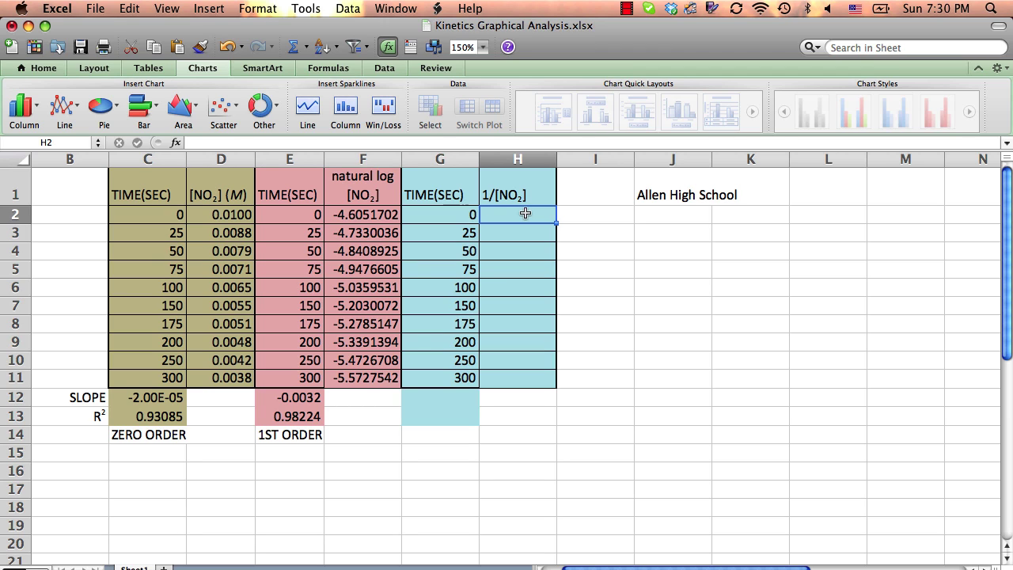
Fill H2:H11 with the reciprocal formula =1/D2, giving values from 100 to 263.157895
type("=")
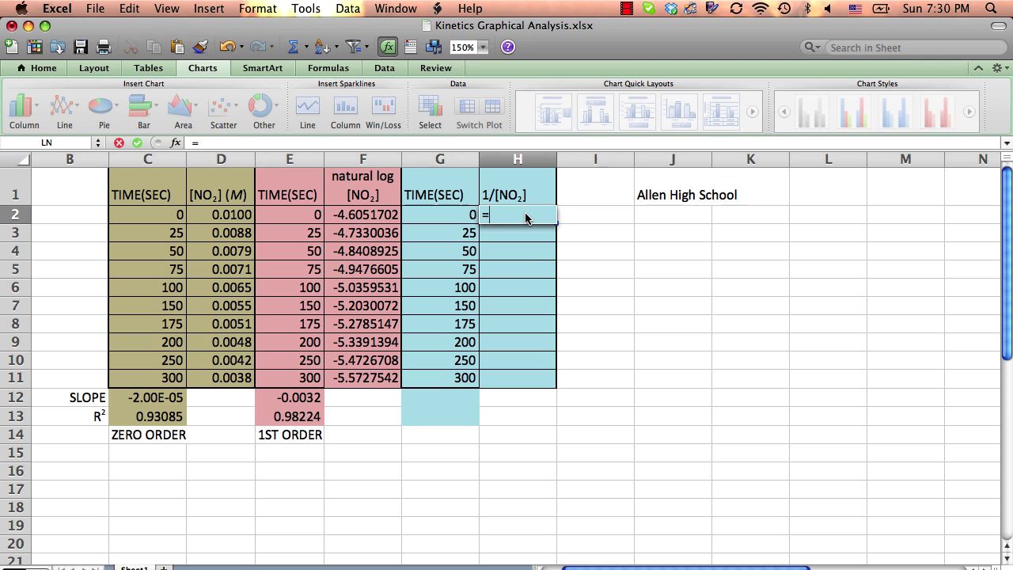
type("1/")
left_click(241, 215)
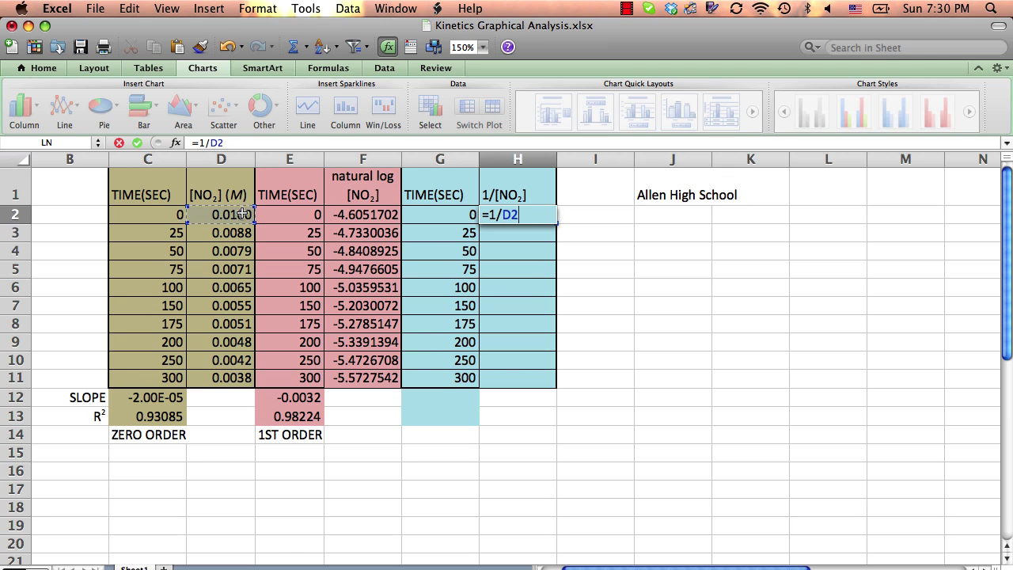
key("Return")
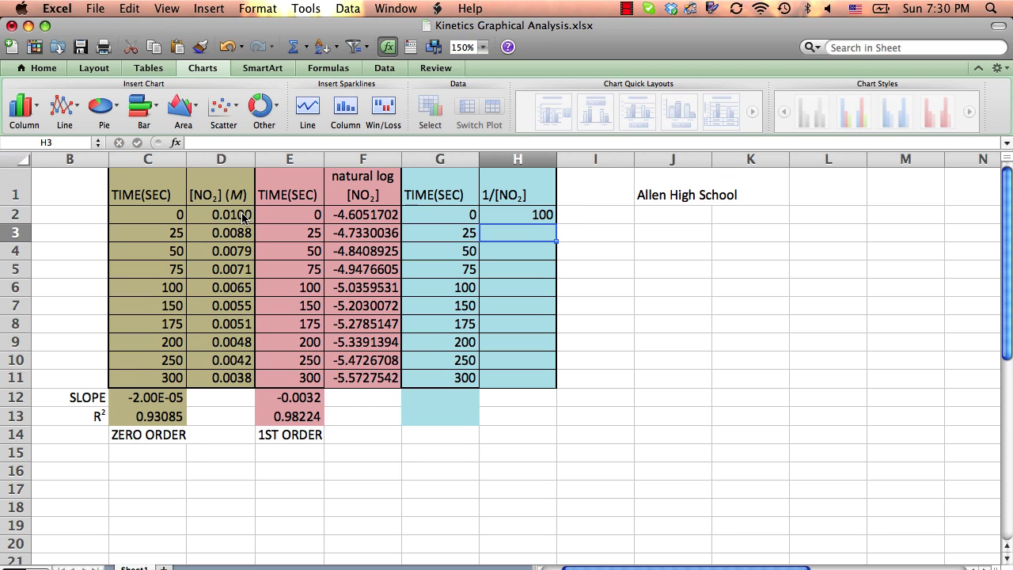
left_click(521, 211)
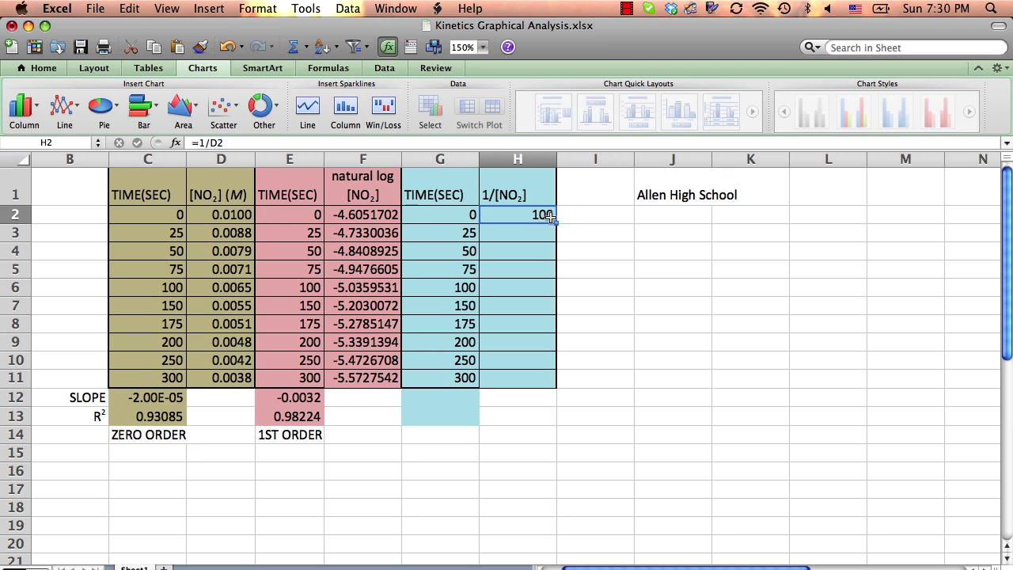
left_click_drag(556, 224, 554, 382)
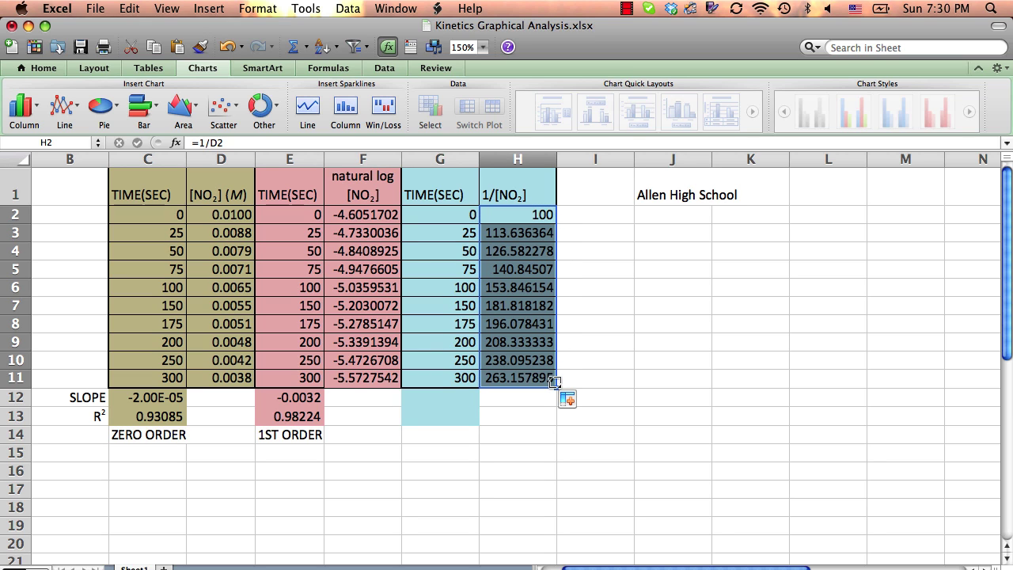
left_click(613, 301)
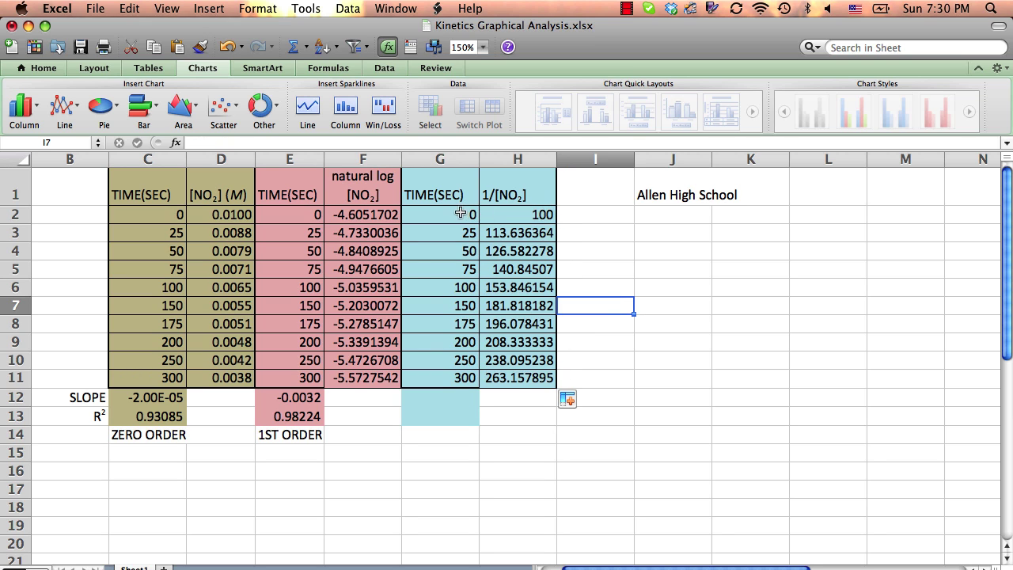
Insert a marked scatter chart of time versus 1/[NO2] from G2:H11
left_click_drag(460, 213, 543, 378)
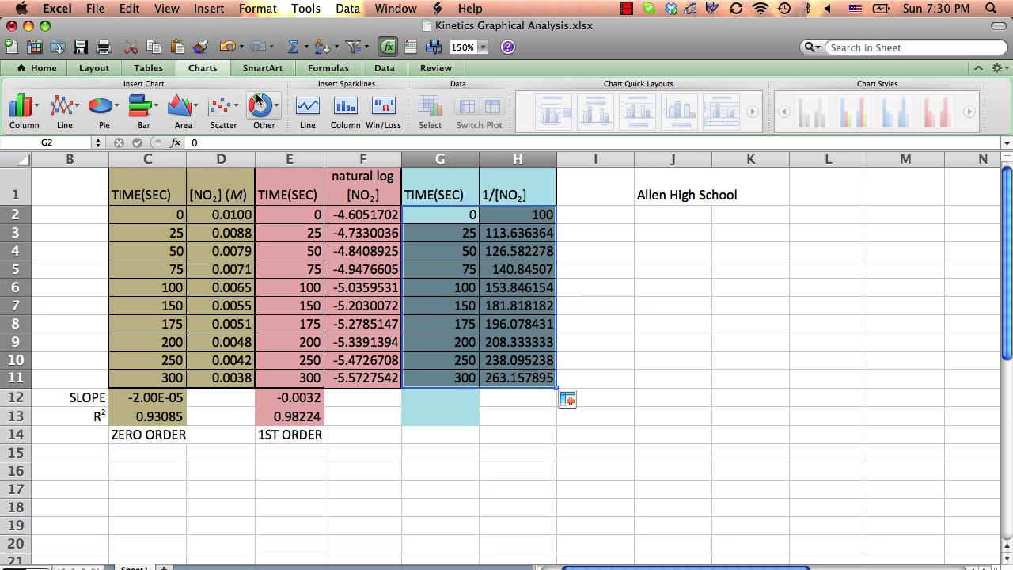
left_click(223, 105)
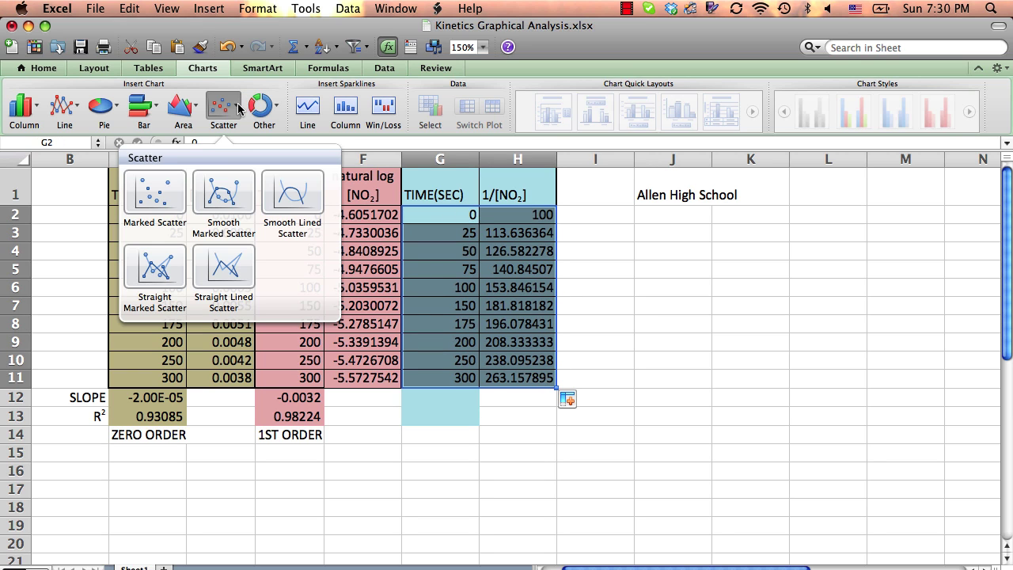
left_click(160, 191)
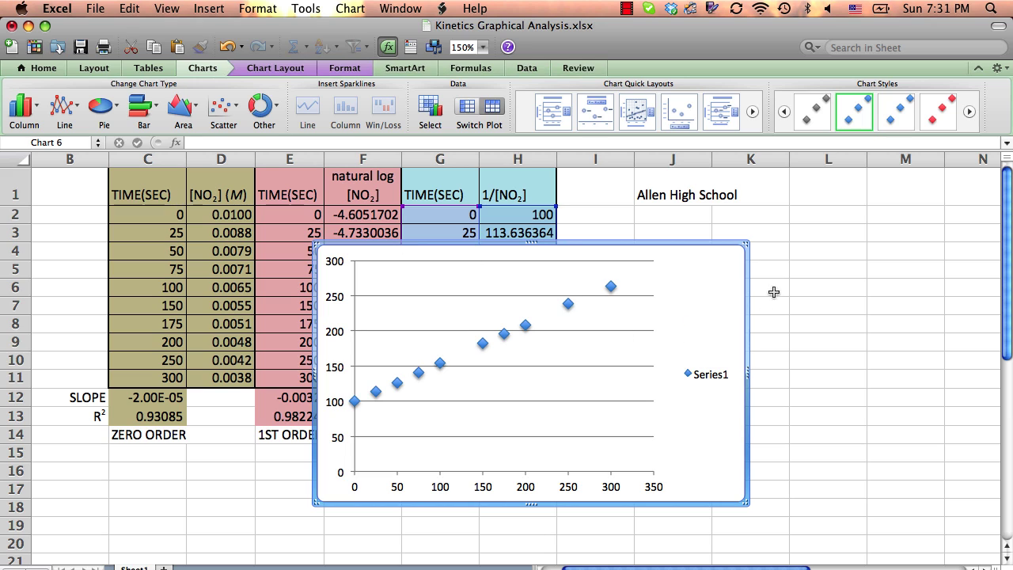
Delete the Series1 legend from the new scatter chart
left_click(714, 367)
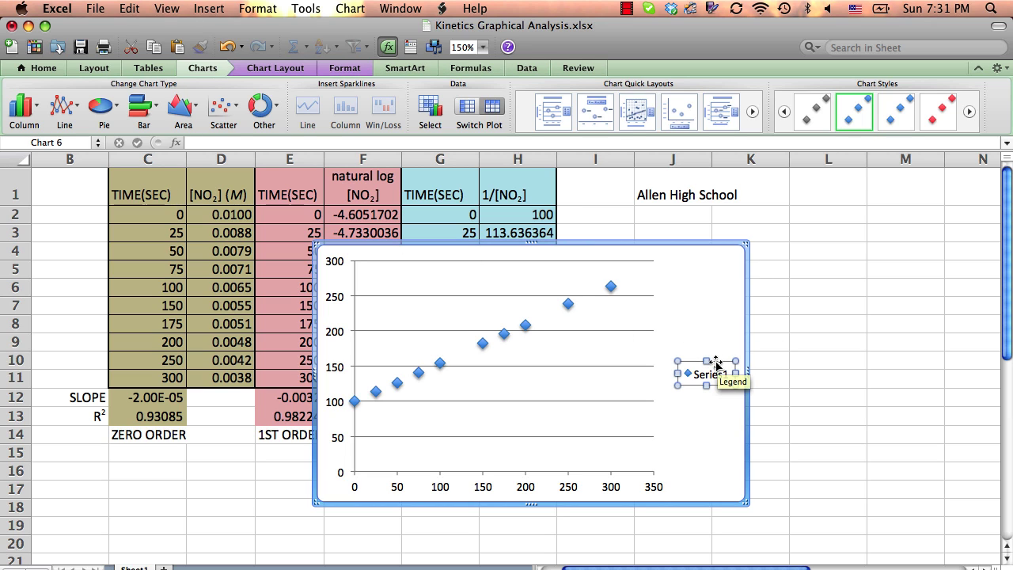
key("Delete")
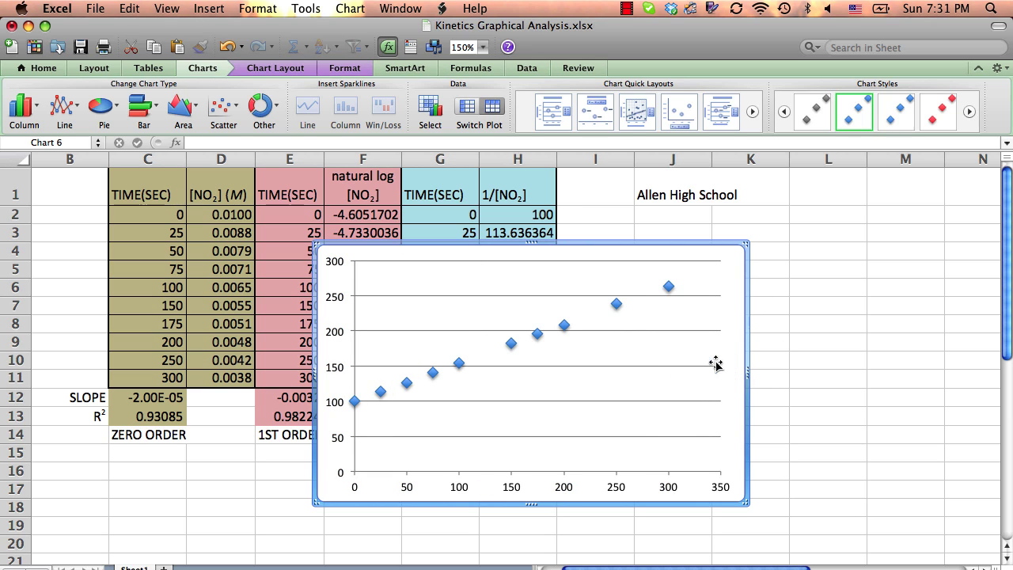
right_click(617, 308)
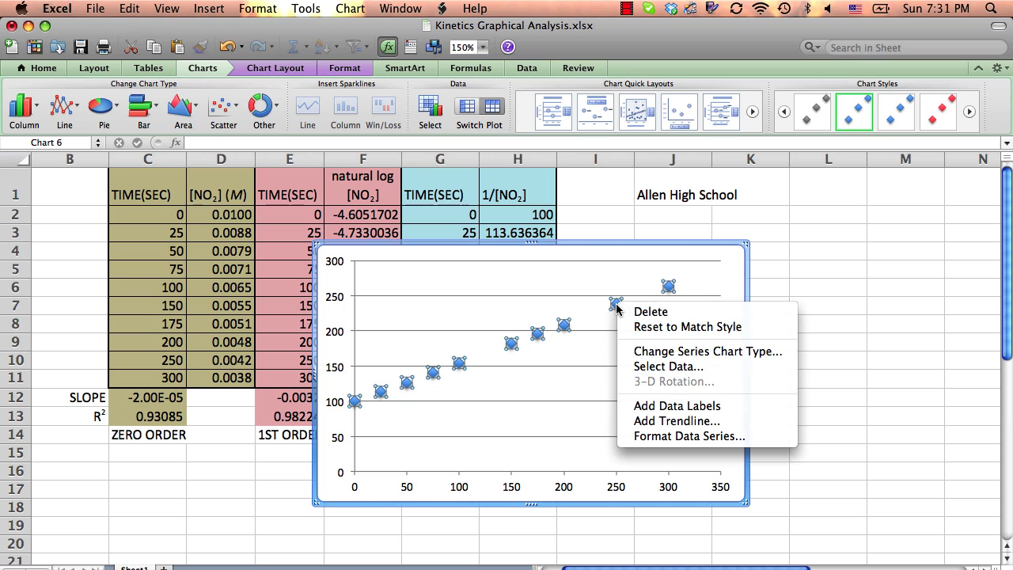
Add a linear trendline labelled y = 0.5475x + 99.695 with R² = 0.99982
left_click(648, 422)
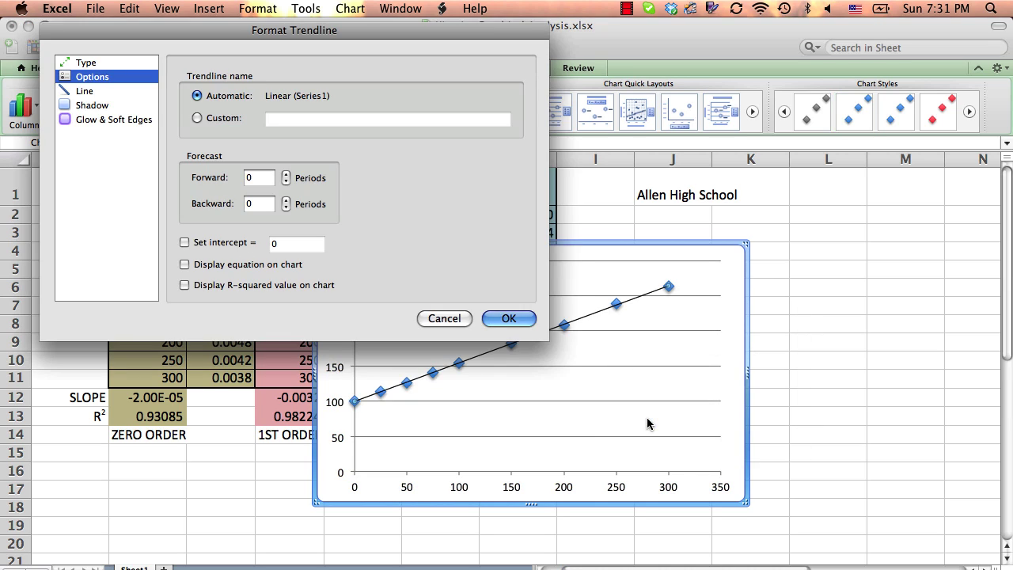
left_click(185, 264)
left_click(185, 286)
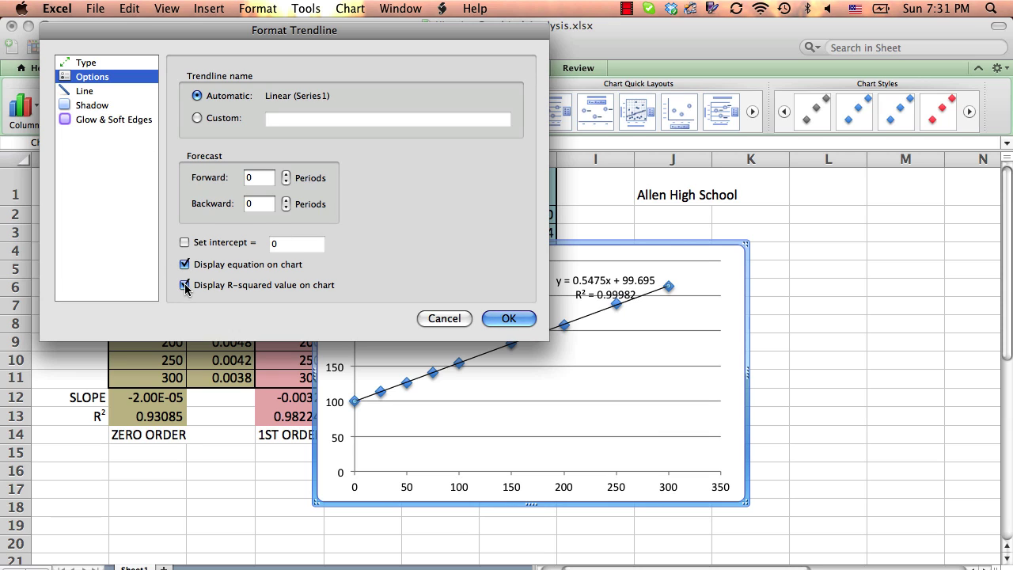
left_click(507, 319)
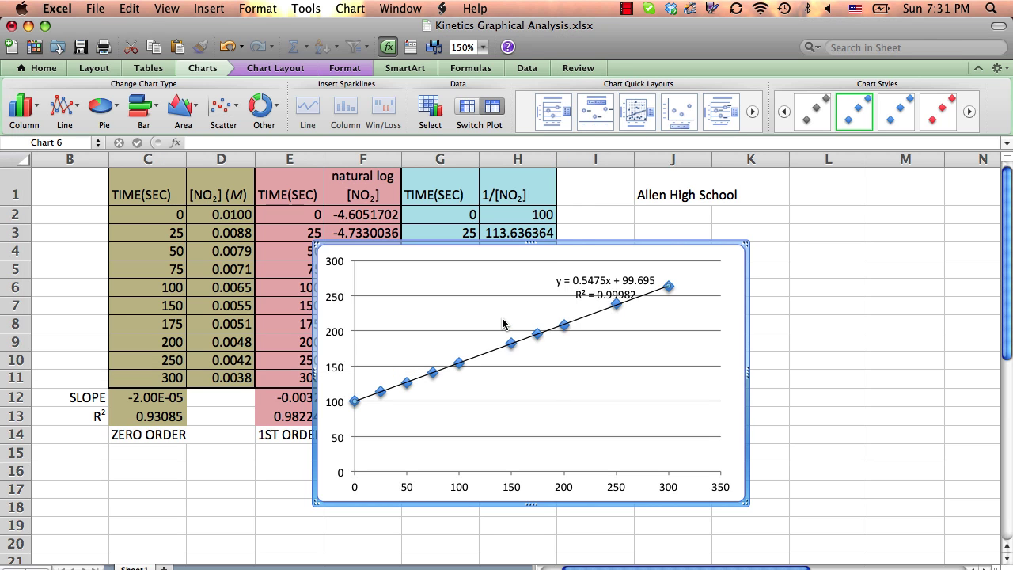
mouse_move(460, 369)
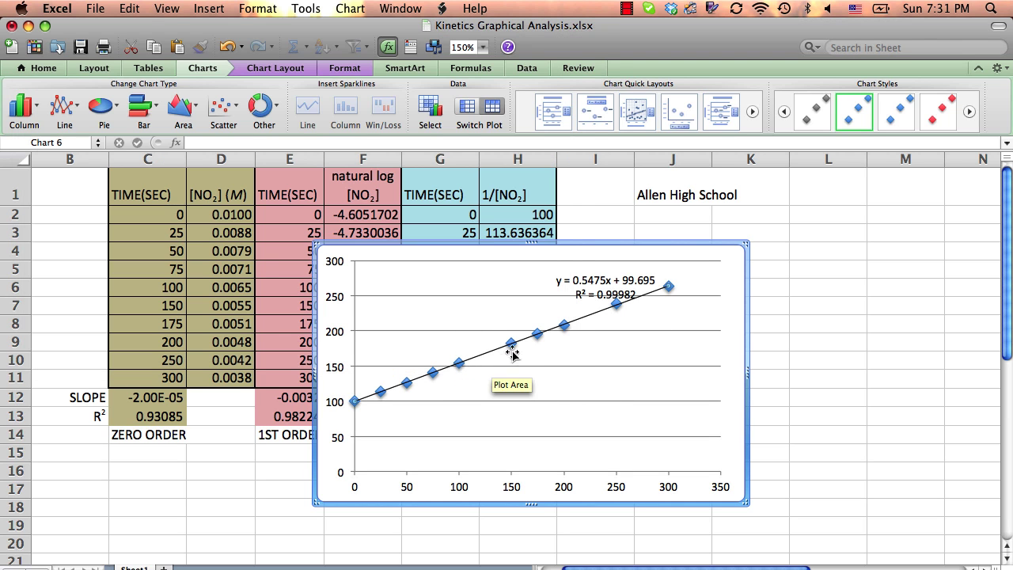
mouse_move(565, 336)
mouse_move(619, 315)
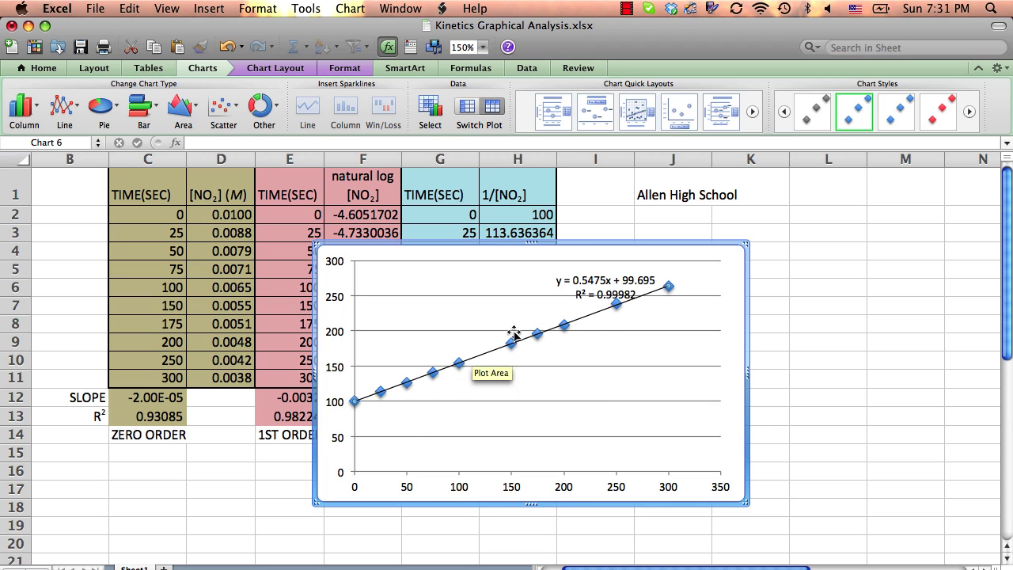
Move the 1/[NO2] chart to the left side of the sheet over columns B–F
left_click_drag(694, 251, 860, 291)
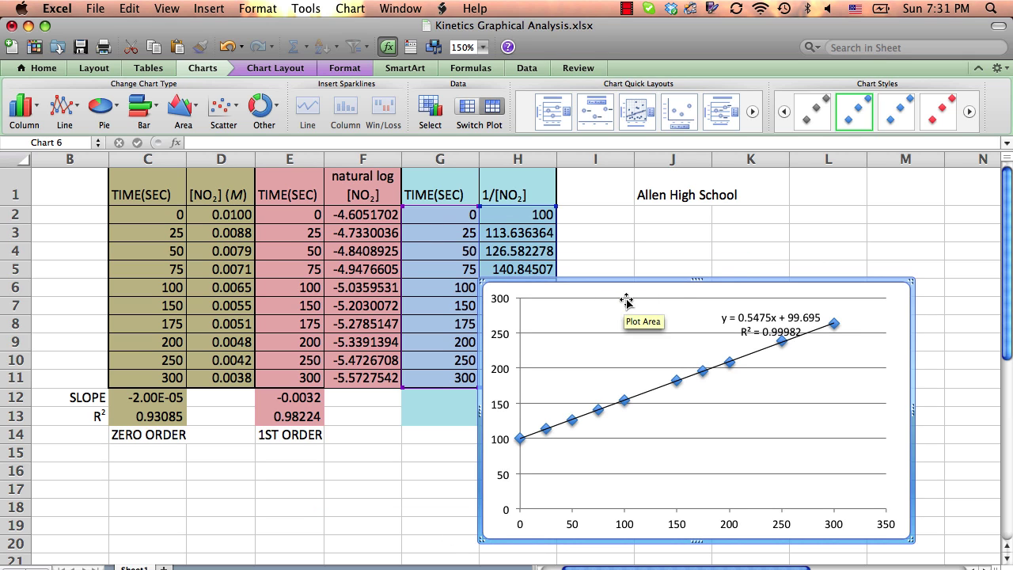
left_click_drag(626, 282, 32, 244)
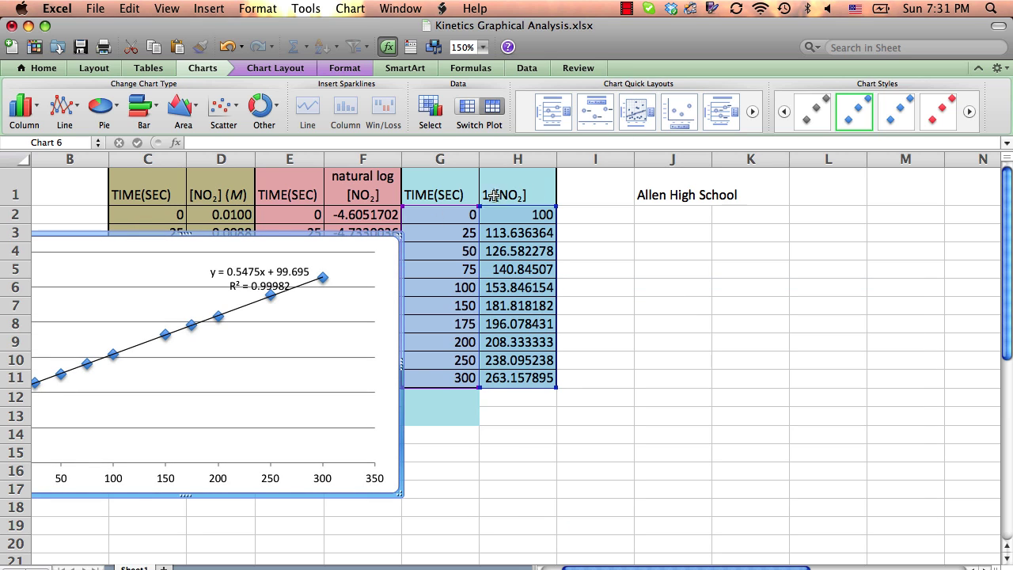
left_click(462, 402)
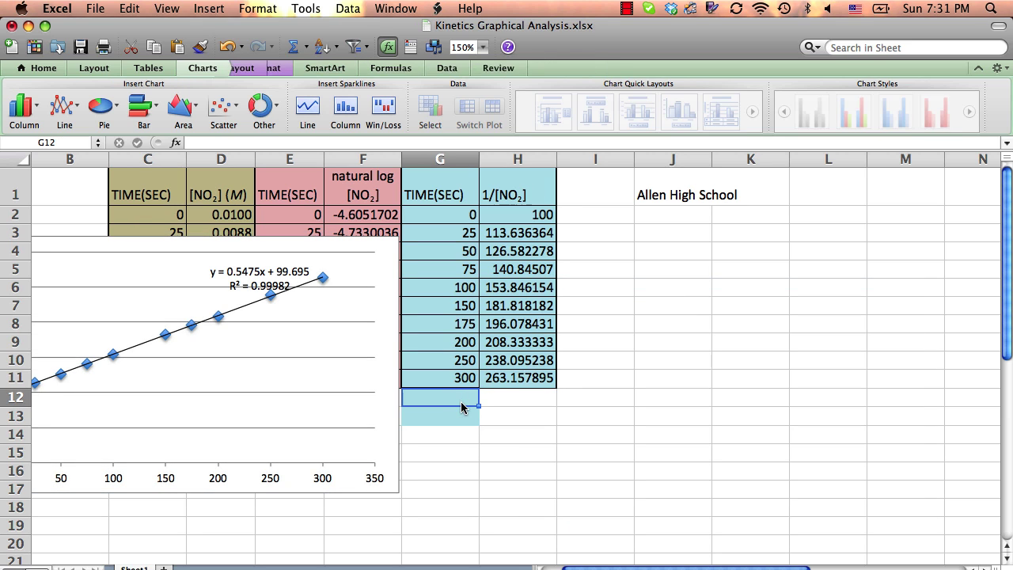
Enter slope 0.5475 in G12 and R² 0.99982 in G13, then move the chart over columns I–M
left_click(448, 419)
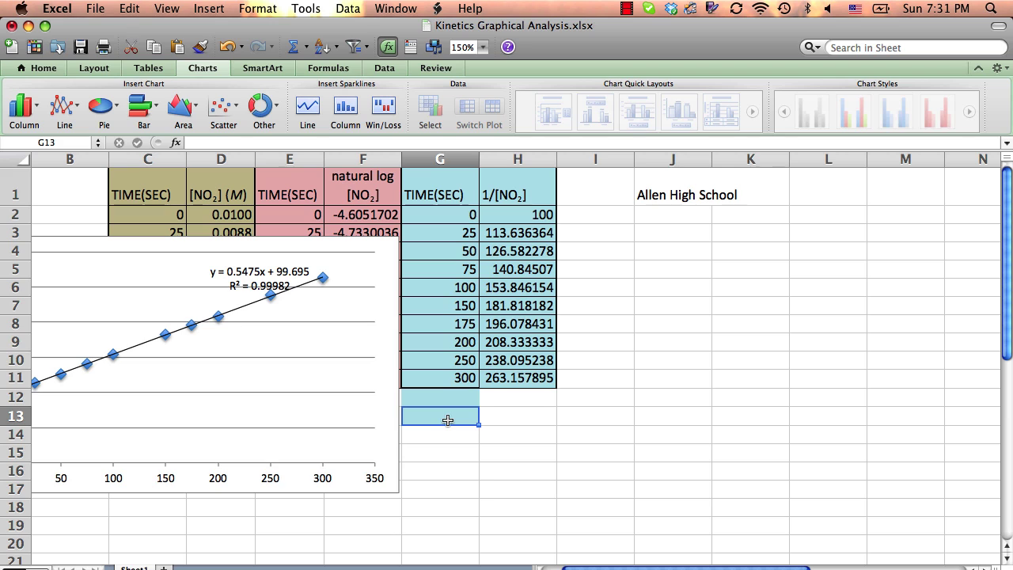
type("0.99982")
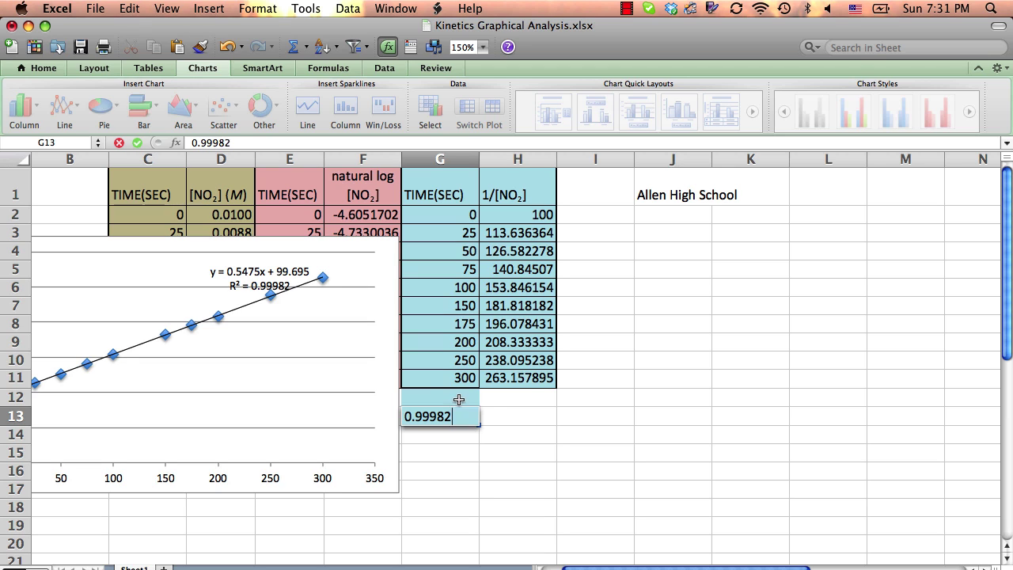
left_click(459, 400)
type("0")
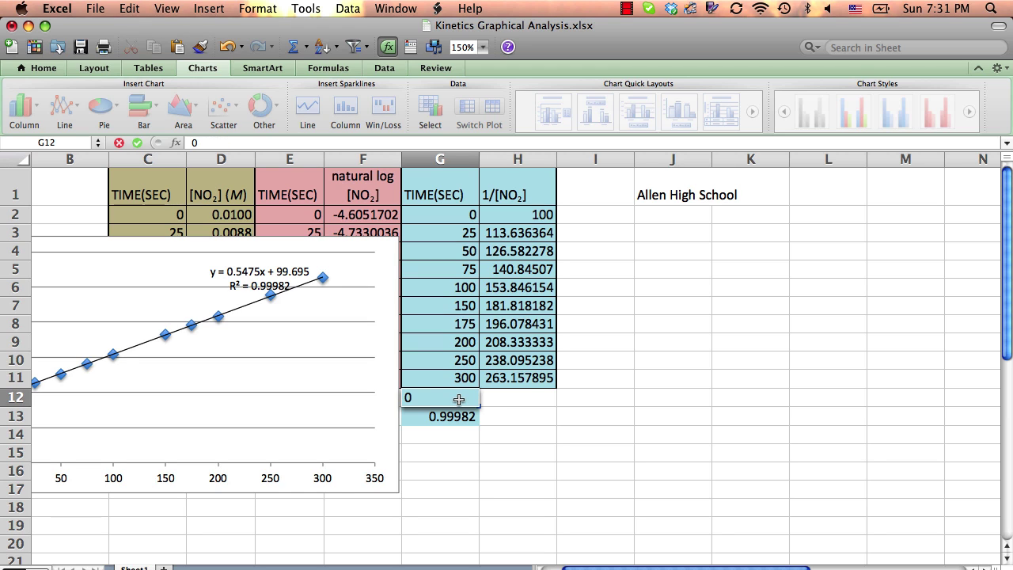
type(".5475")
key("Return")
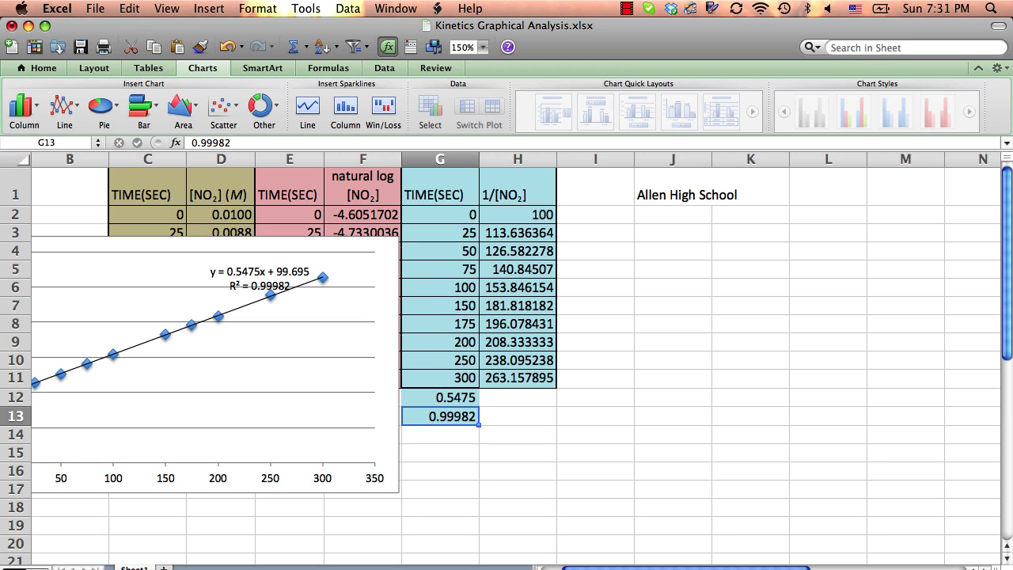
left_click(383, 282)
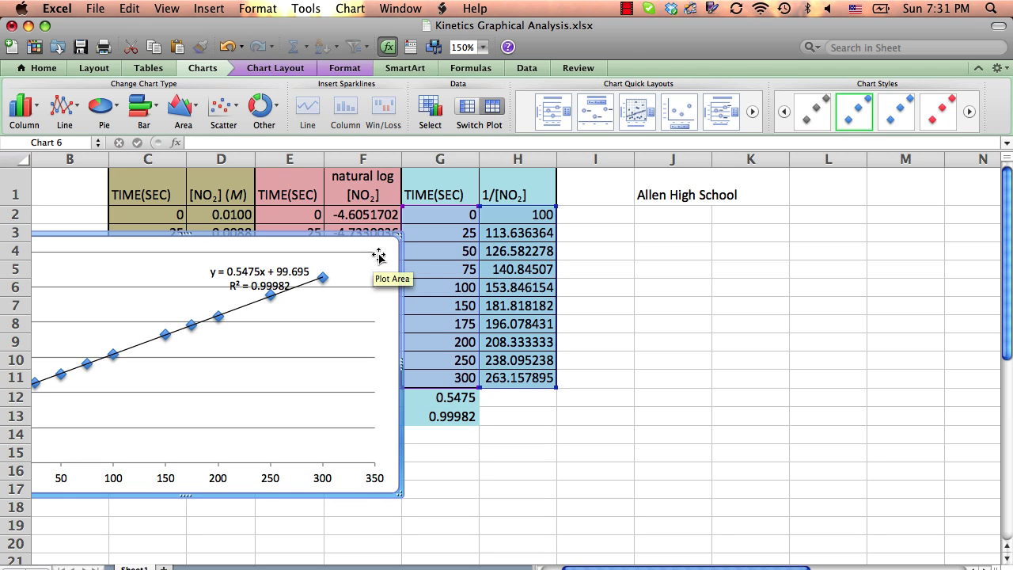
left_click_drag(381, 251, 980, 200)
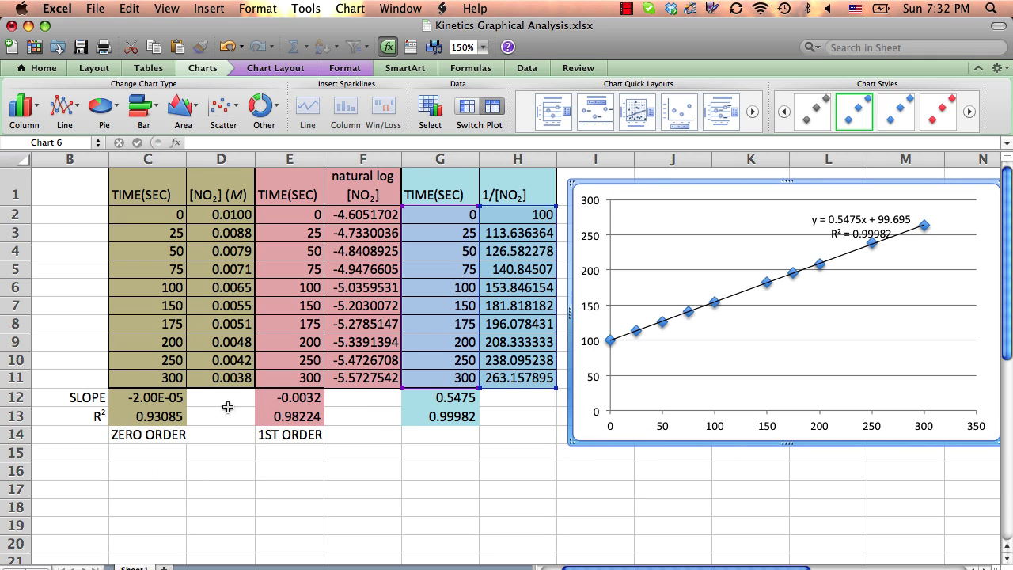
Label G14 '2ND ORDER' and G15 'WRT [NO2]' beneath the second-order slope and R²
left_click(444, 441)
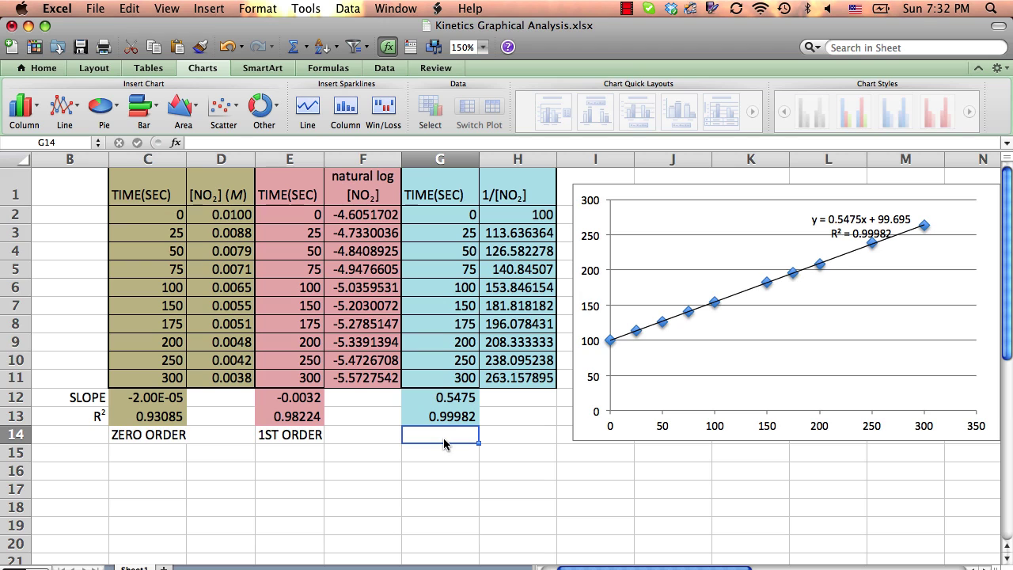
type("2ND")
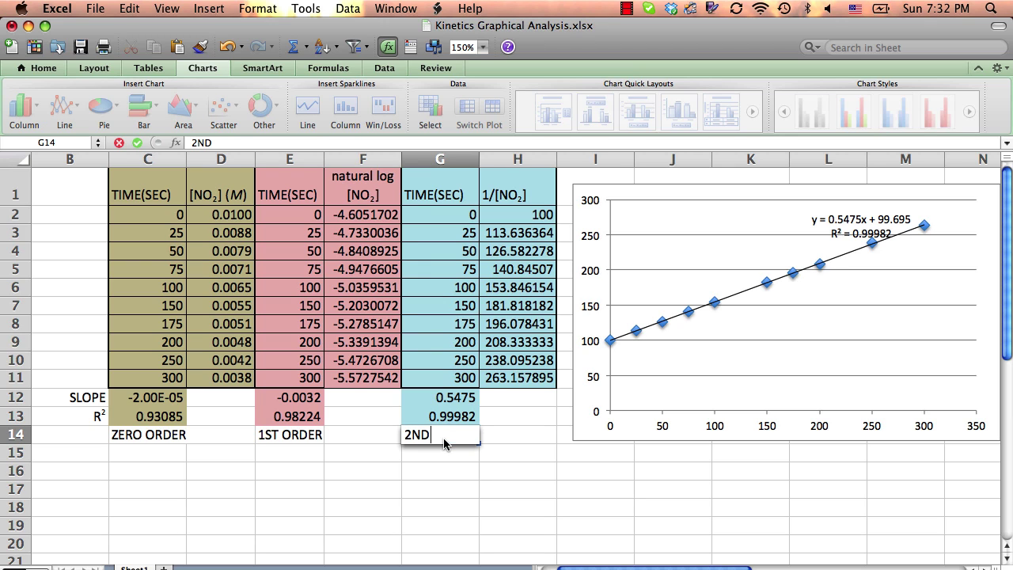
type(" ORDER")
key("Return")
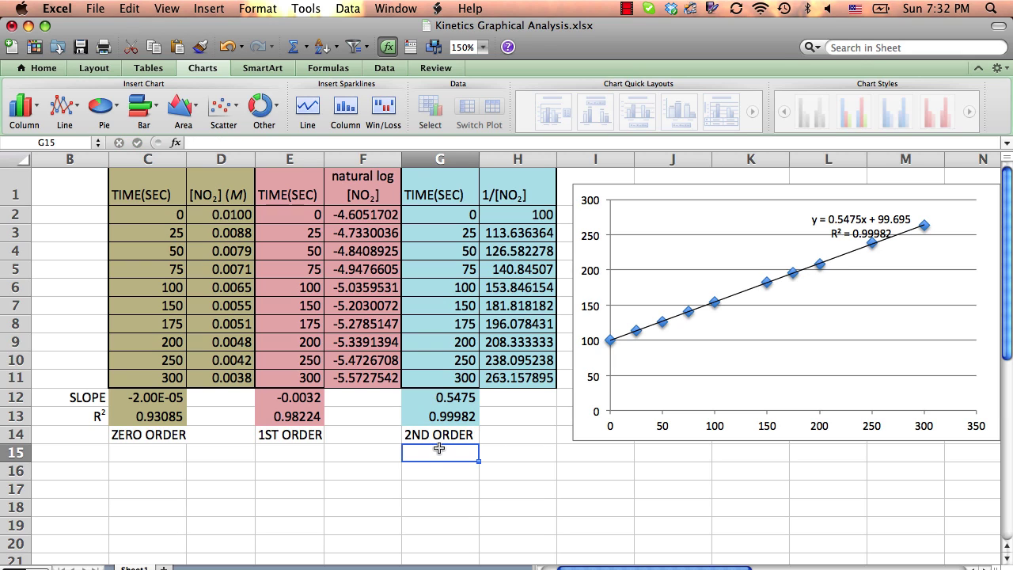
type("WRT")
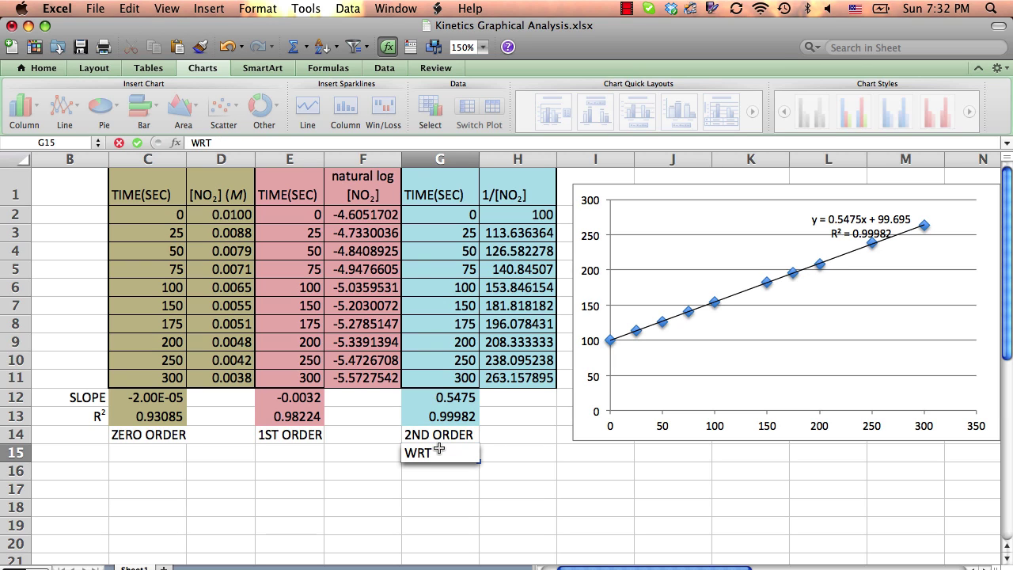
type(" N")
type("NO")
type("2]")
left_click(507, 466)
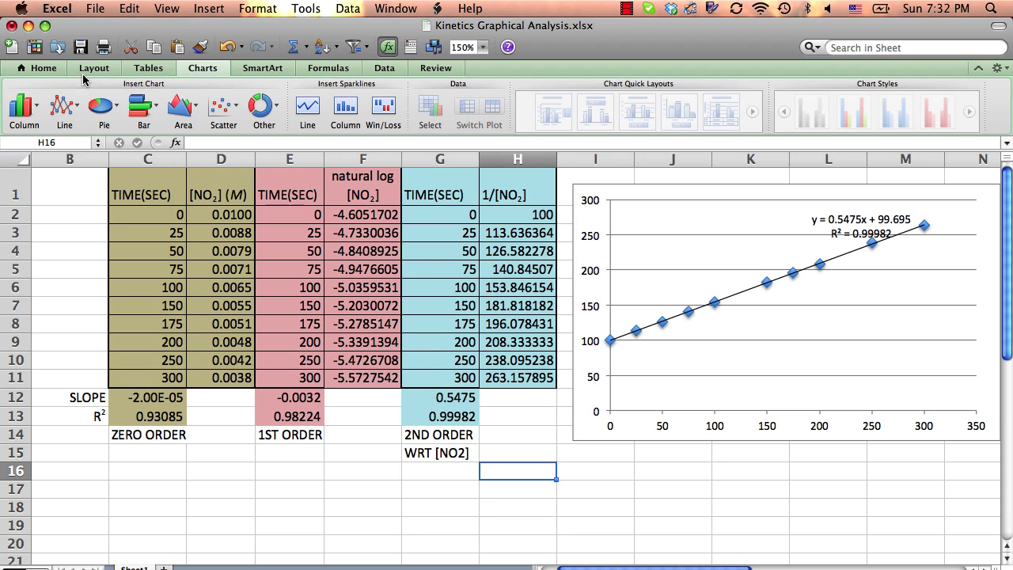
Fill the zero- and first-order data block C1:F11 with dark grey
left_click(211, 9)
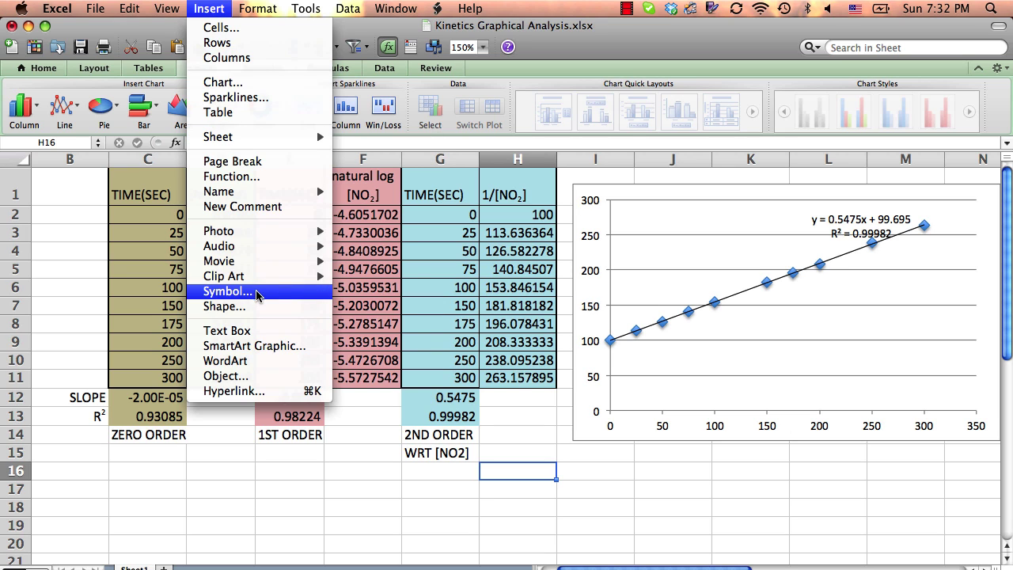
left_click(382, 486)
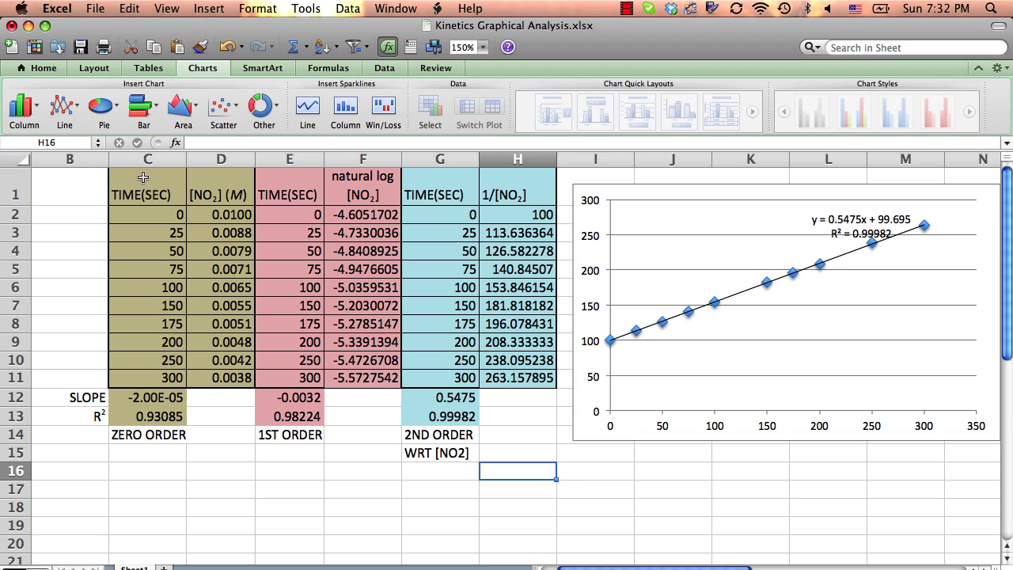
left_click_drag(146, 186, 361, 369)
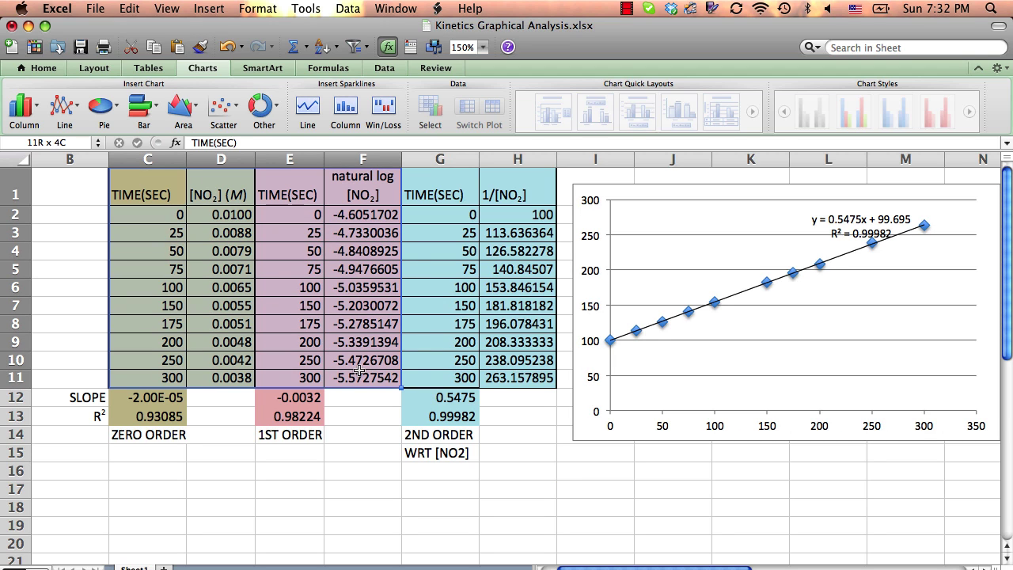
left_click_drag(360, 370, 360, 370)
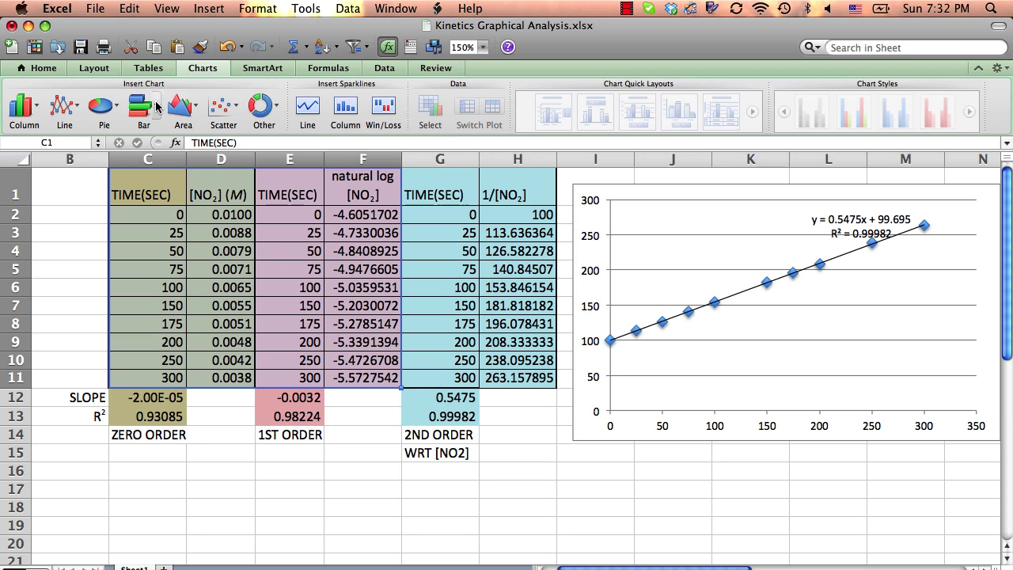
left_click(41, 68)
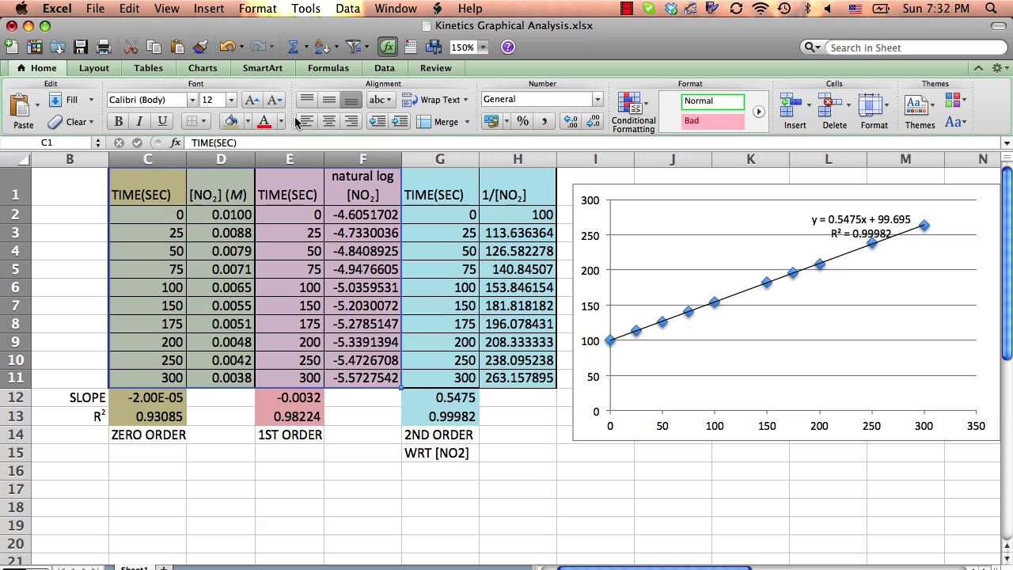
left_click(248, 121)
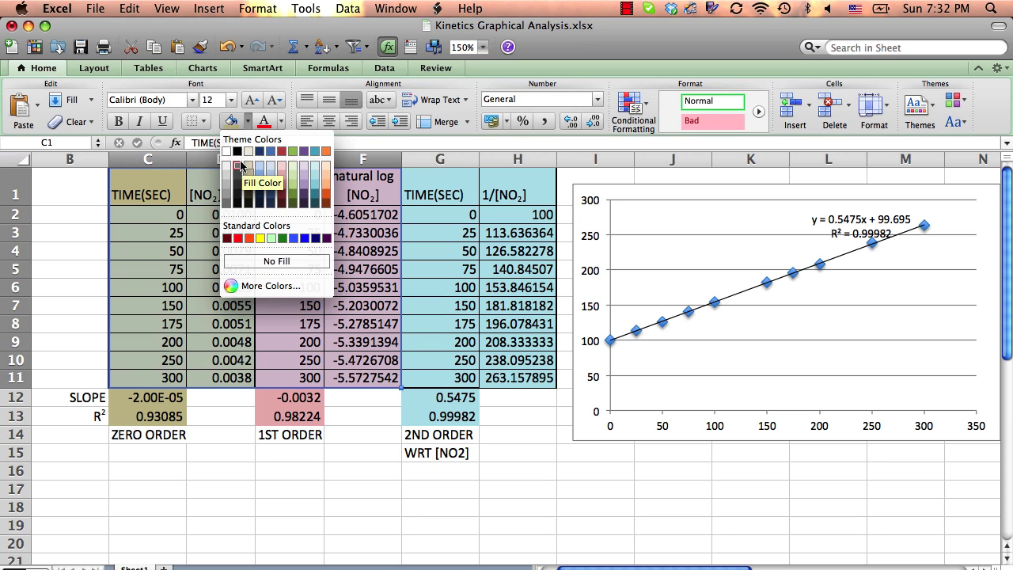
left_click(239, 166)
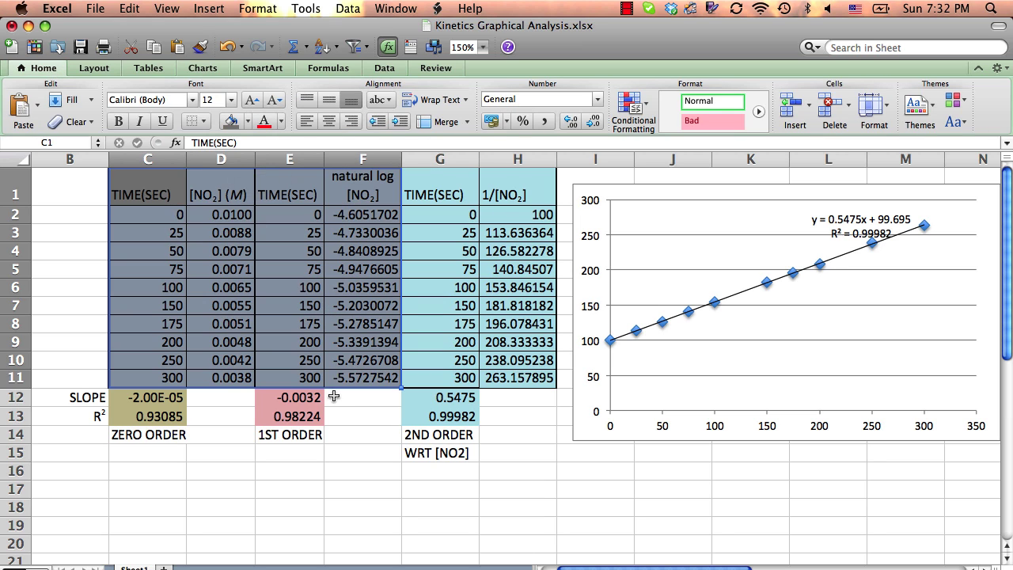
Apply the same dark grey fill to the slope and R² cells C12:F13
left_click(358, 446)
left_click_drag(170, 399, 350, 420)
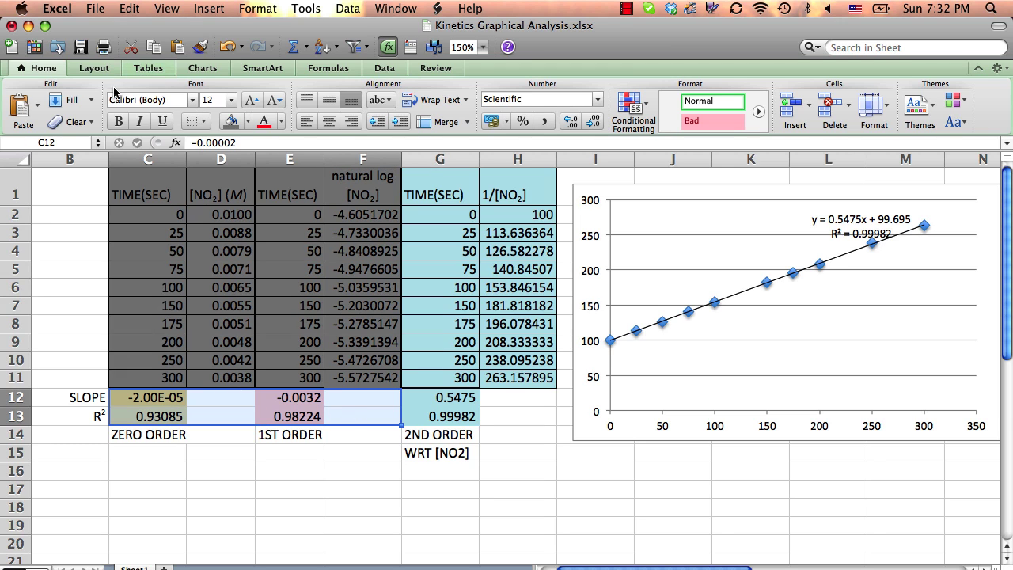
left_click(230, 120)
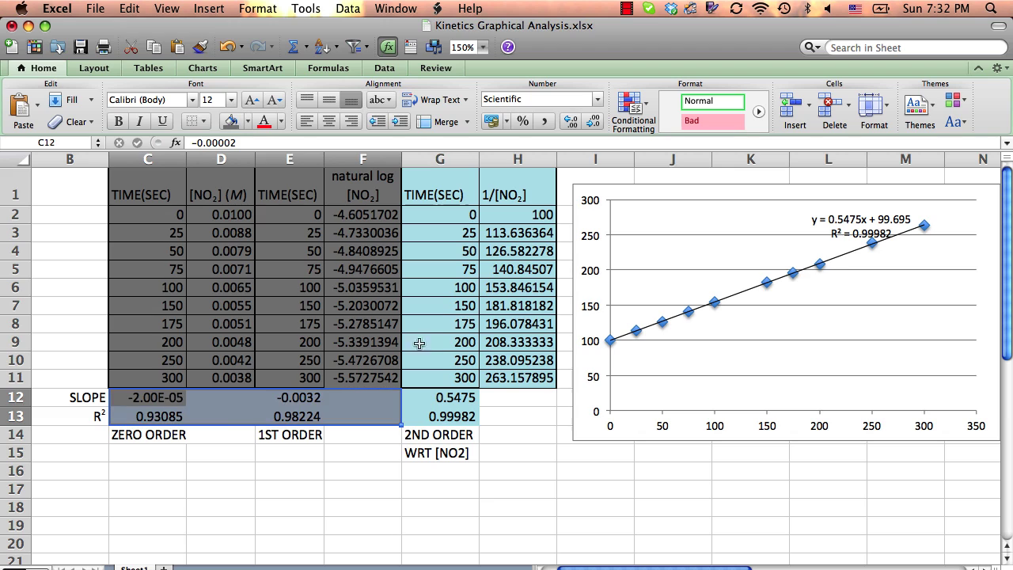
left_click(420, 508)
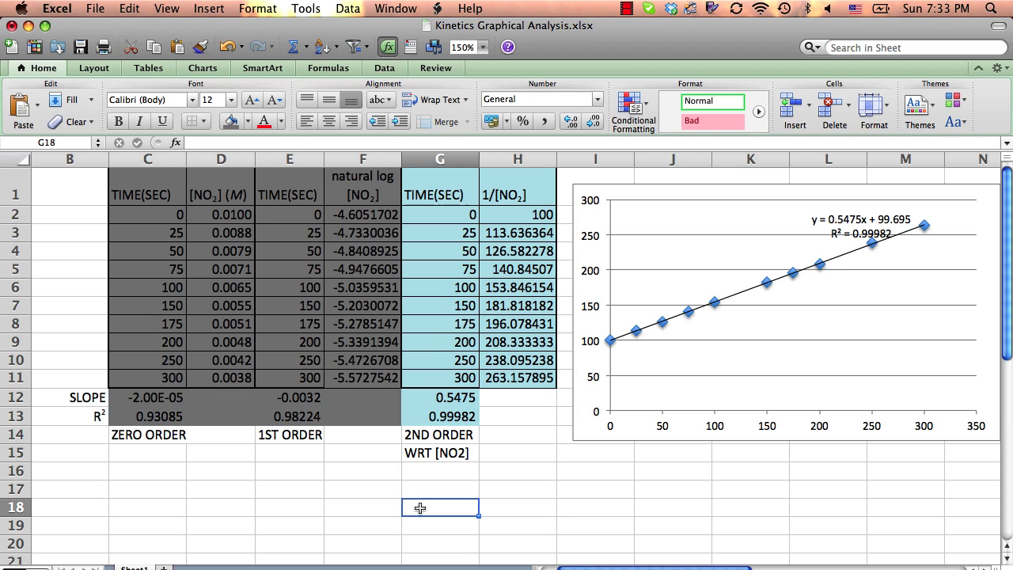
left_click(470, 397)
Enter k=0.5475 in cell G16
left_click(442, 473)
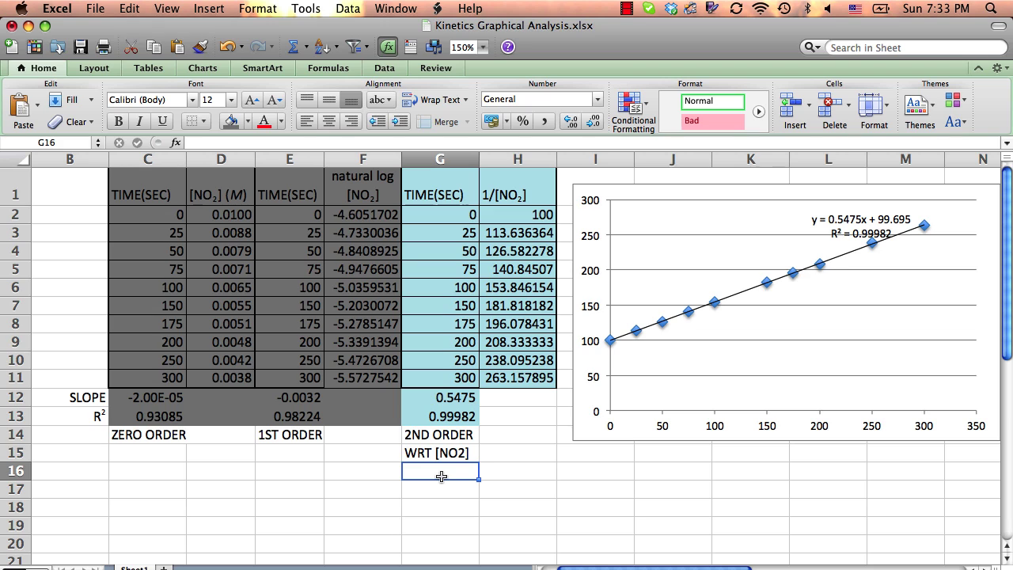
type("=")
key("BackSpace")
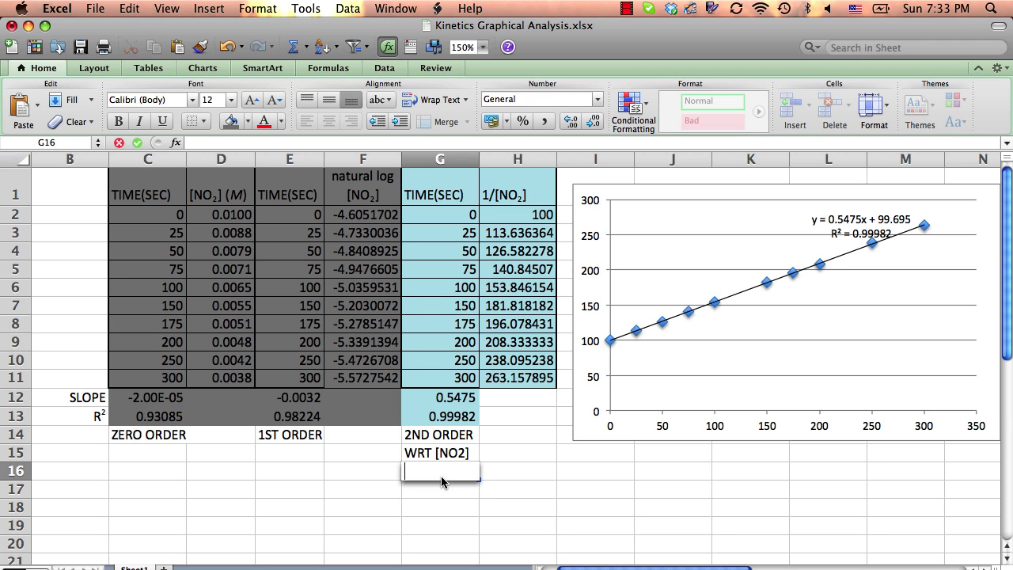
type("K")
key("BackSpace")
type("k=")
type("0.5475")
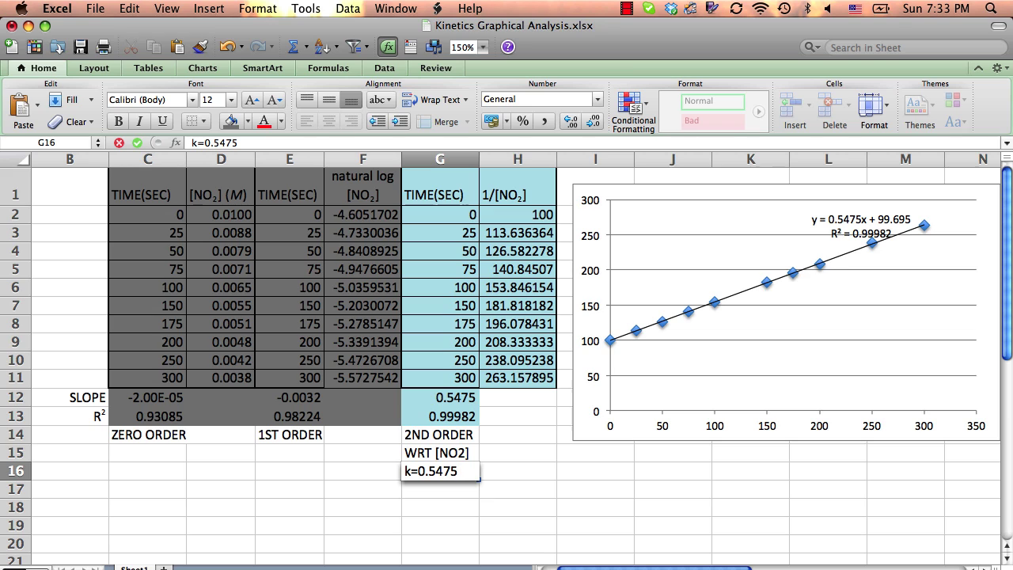
left_click(522, 476)
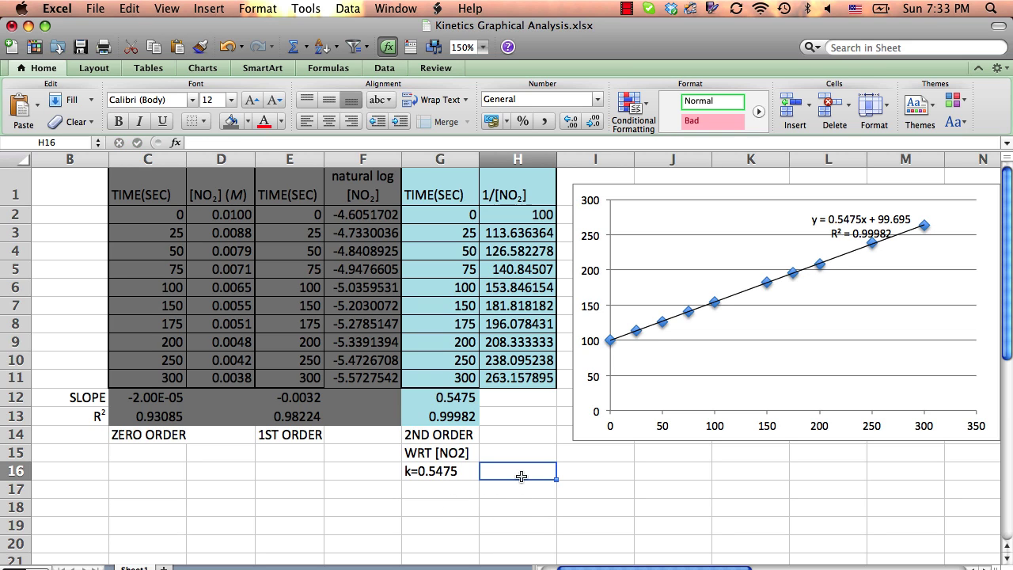
Type the units s-1 M-1 in H16, then select the -1 after M for editing
type("s")
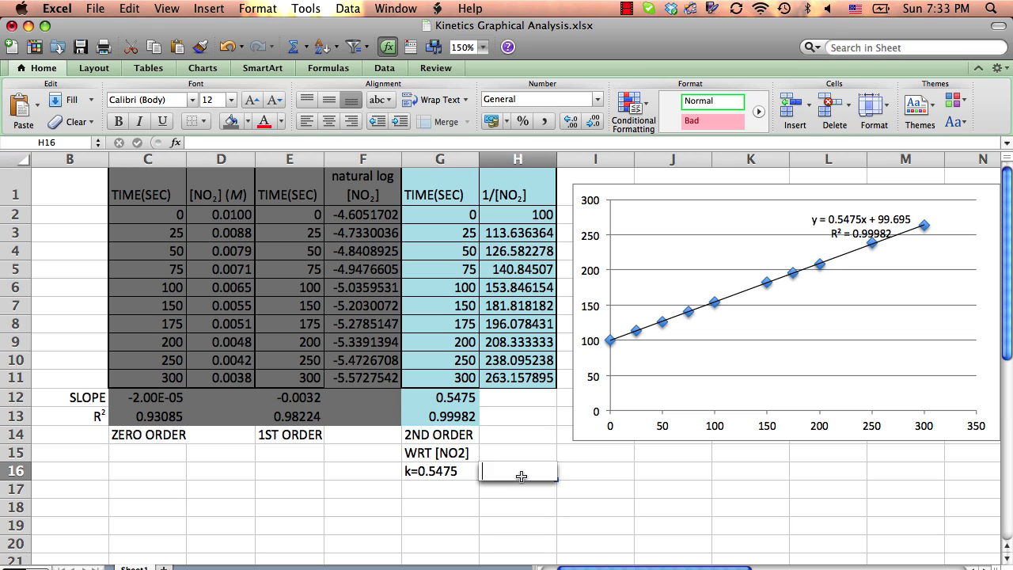
type("-1")
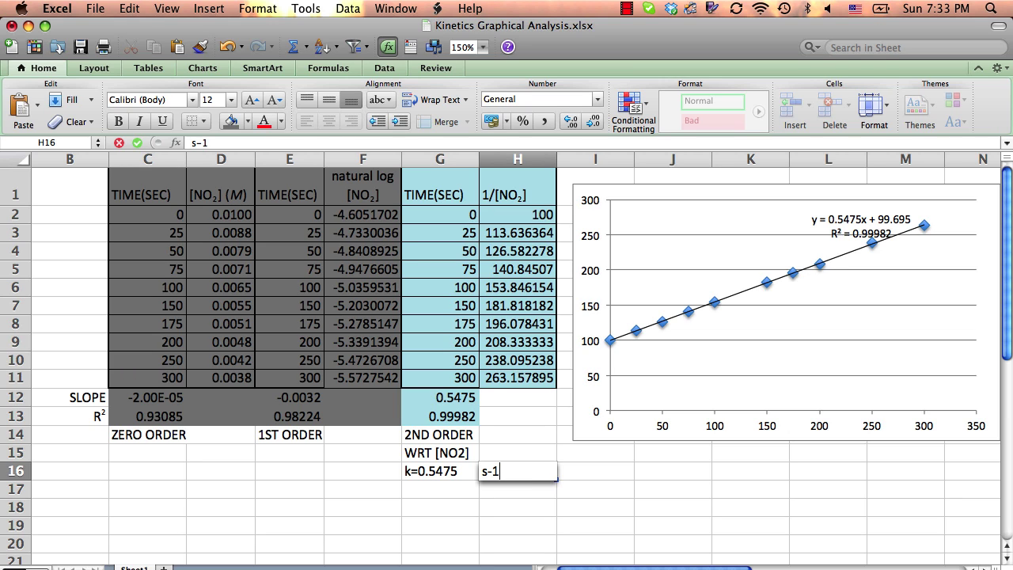
type("M-1")
mouse_move(519, 473)
left_mouse_down()
mouse_move(460, 473)
mouse_move(521, 474)
left_mouse_up()
key("ctrl+u")
key("Left")
key("Left")
key("Left")
key("shift+Left")
key("shift+Left")
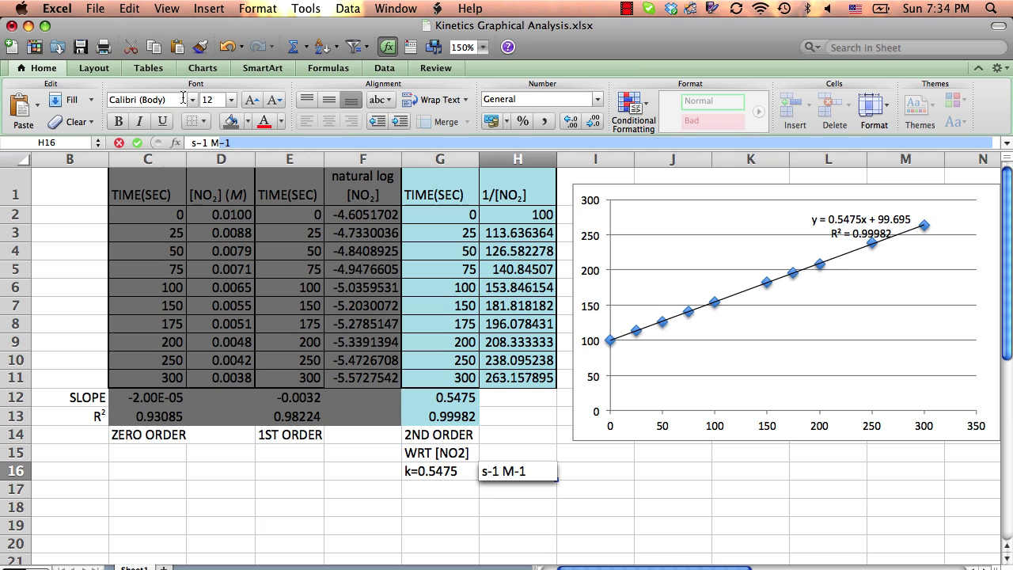
Superscript the -1 after M in H16 via Format Cells
left_click(261, 8)
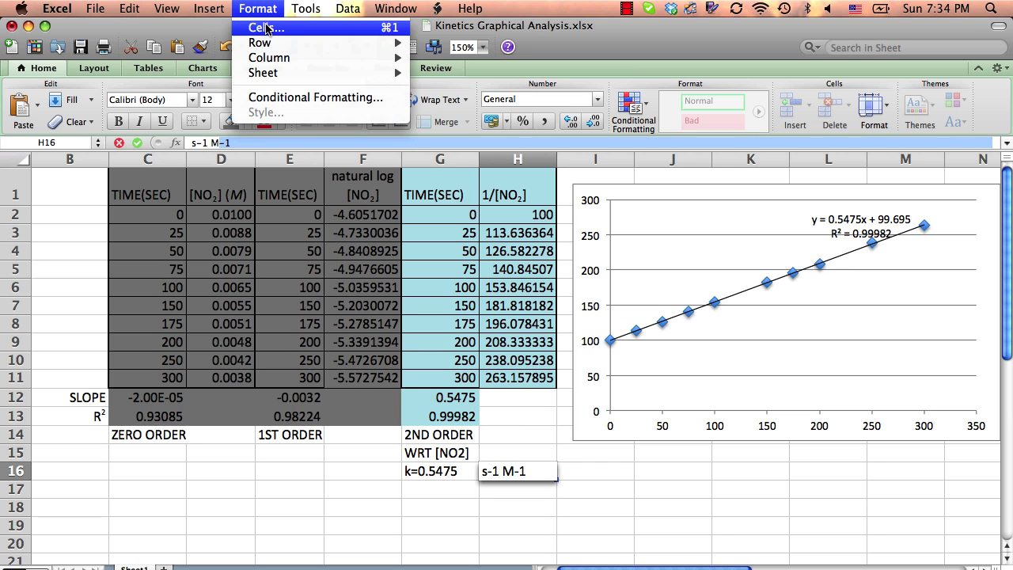
left_click(266, 28)
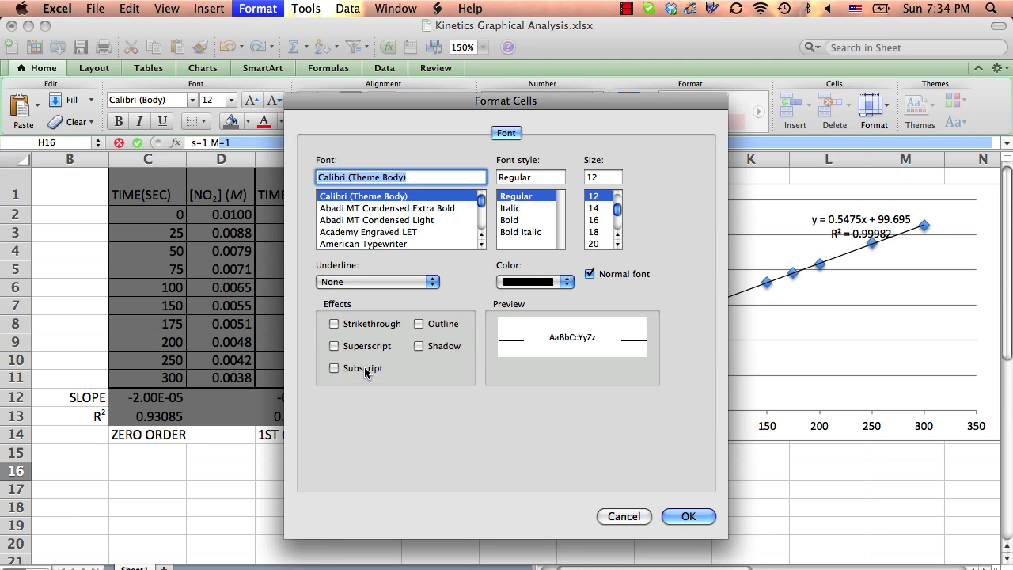
left_click(349, 346)
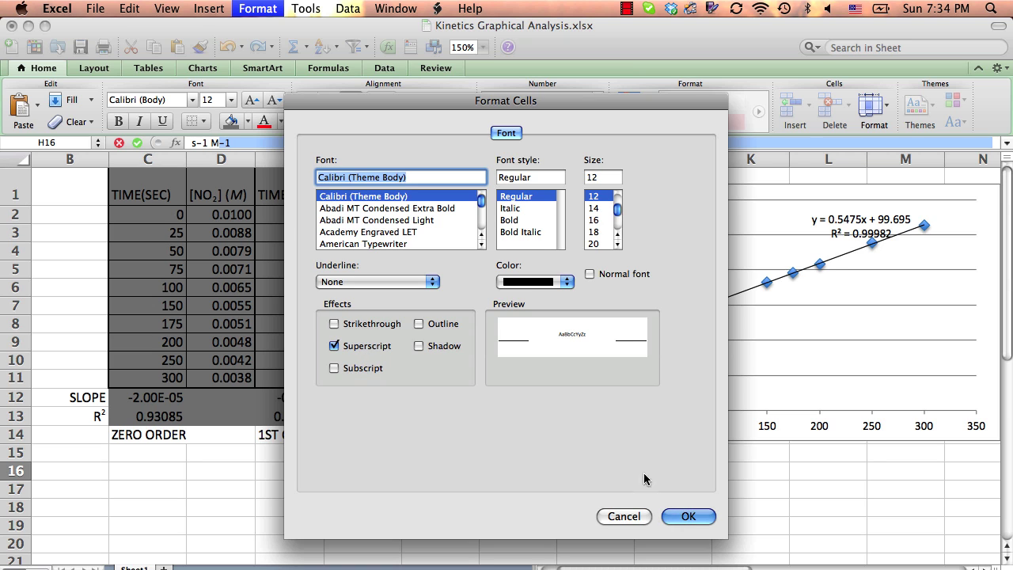
left_click(689, 517)
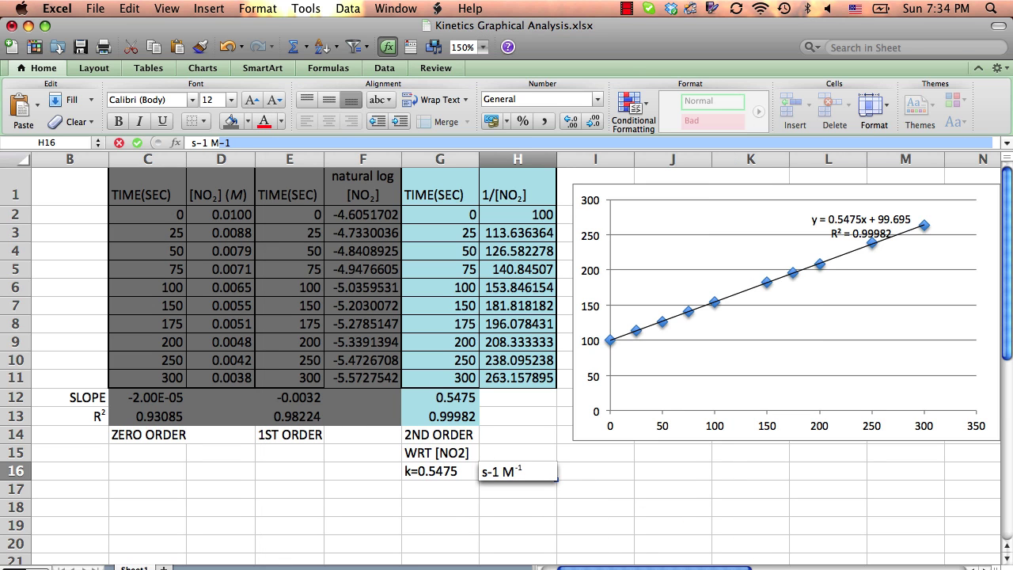
key("Return")
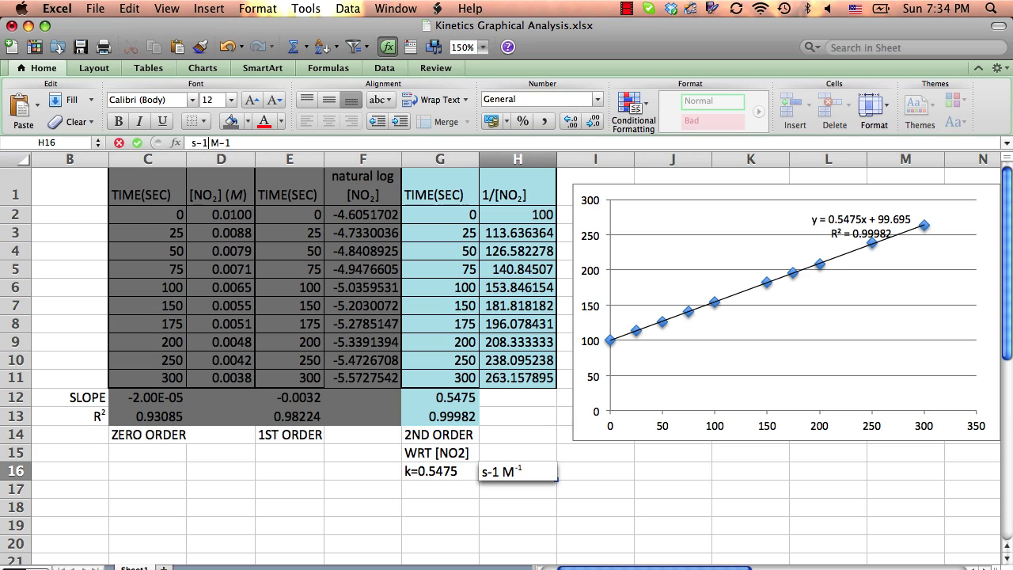
Superscript the -1 after s so the units read s⁻¹ M⁻¹
key("shift+Left")
key("shift+Left")
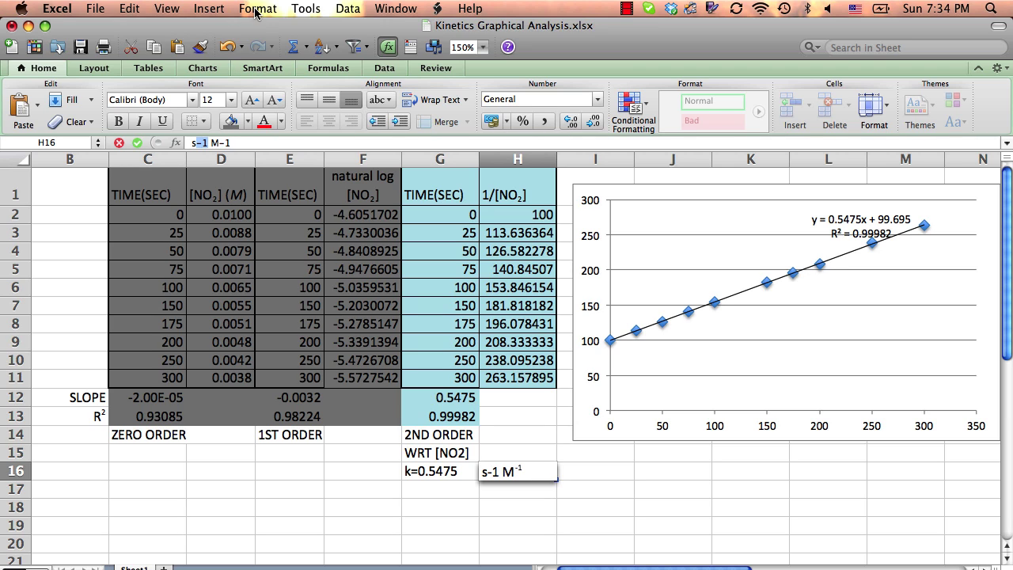
left_click(257, 9)
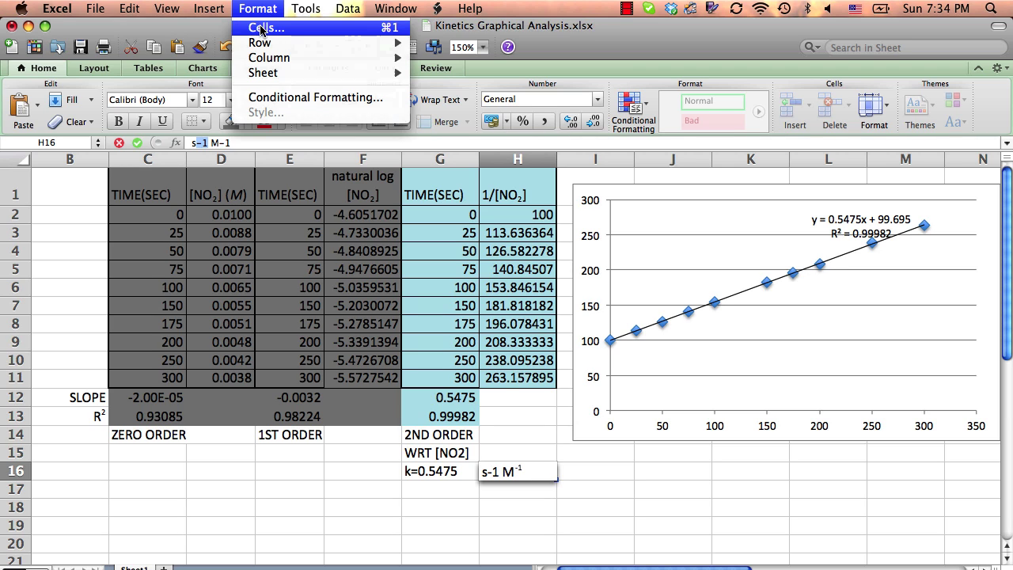
left_click(261, 30)
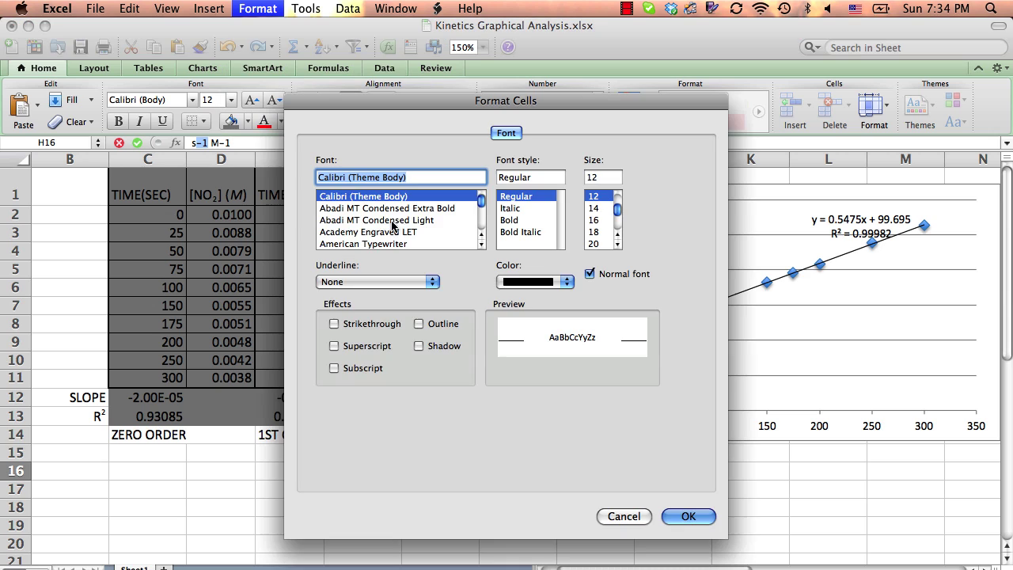
left_click(366, 352)
left_click(687, 516)
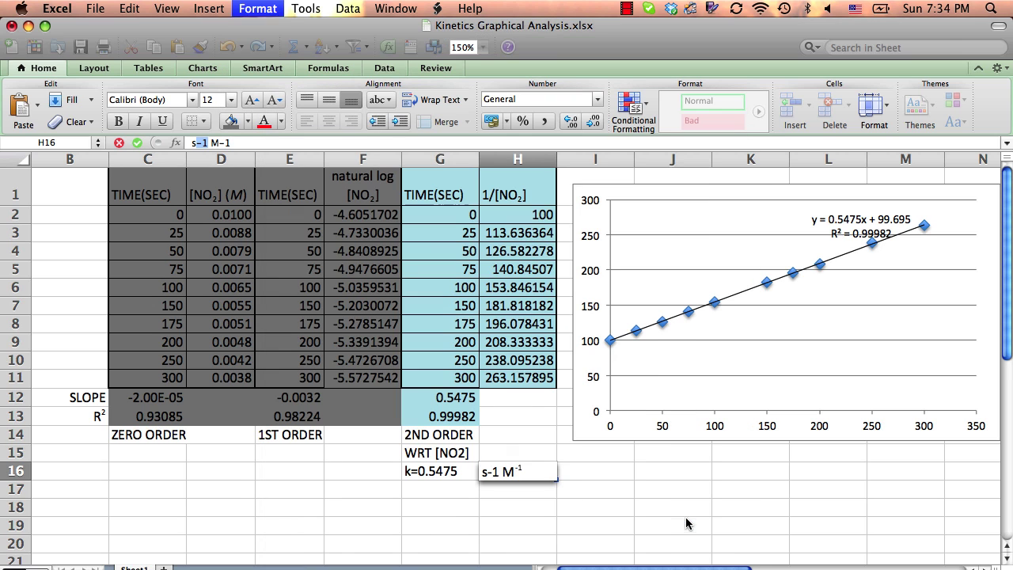
left_click(687, 522)
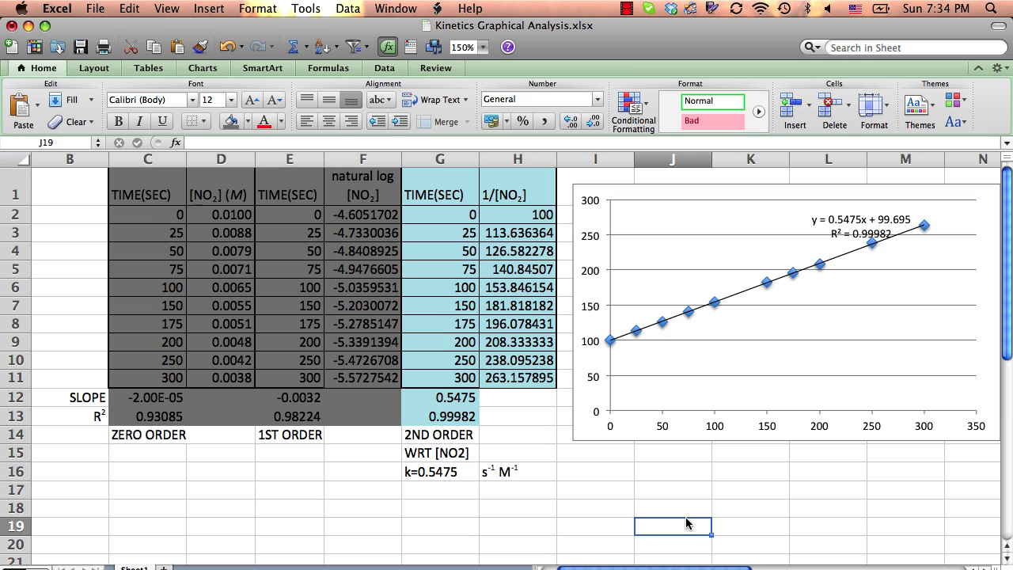